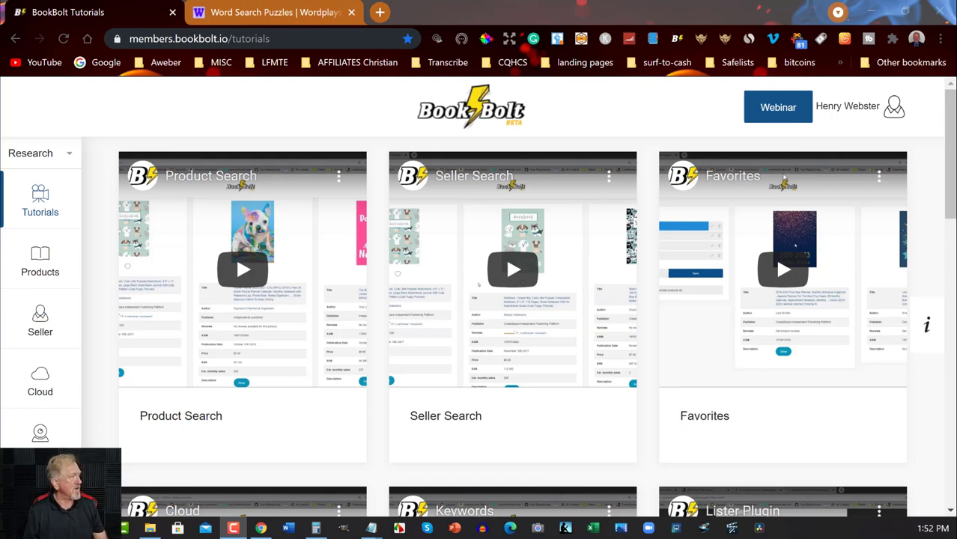
Step: Launch PuzzleWiz from the Book Bolt profile menu and go to its Word Search page
{"action": "left_click", "coordinate": [892, 107]}
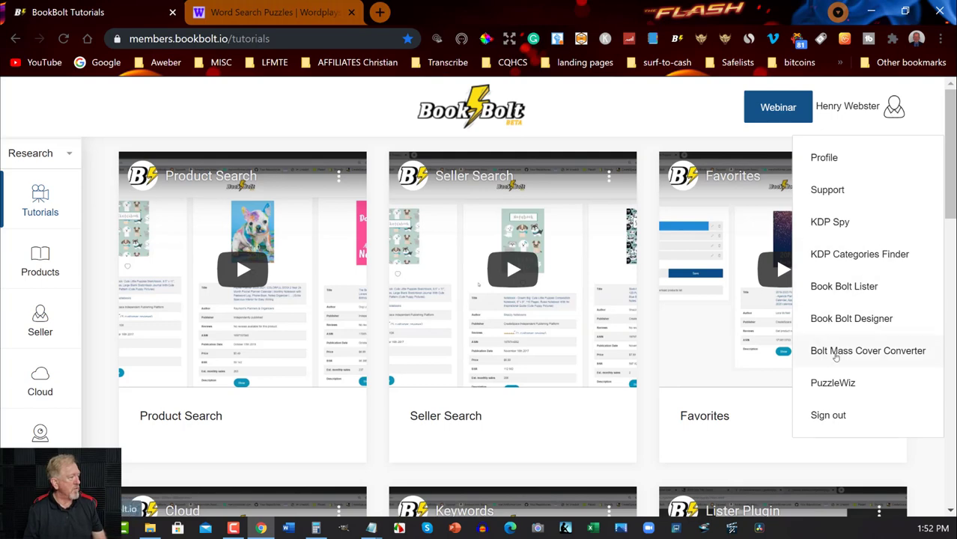
{"action": "left_click", "coordinate": [833, 383]}
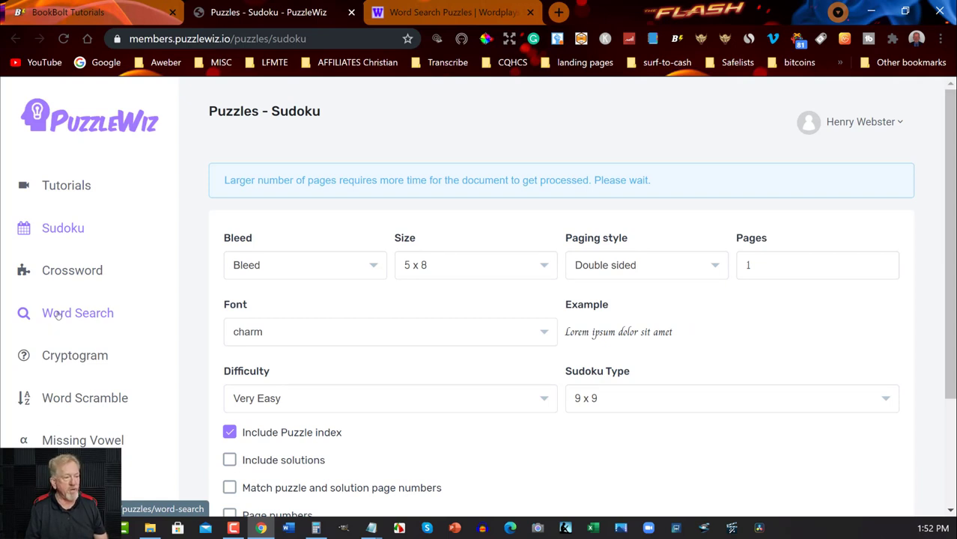
{"action": "left_click", "coordinate": [58, 315]}
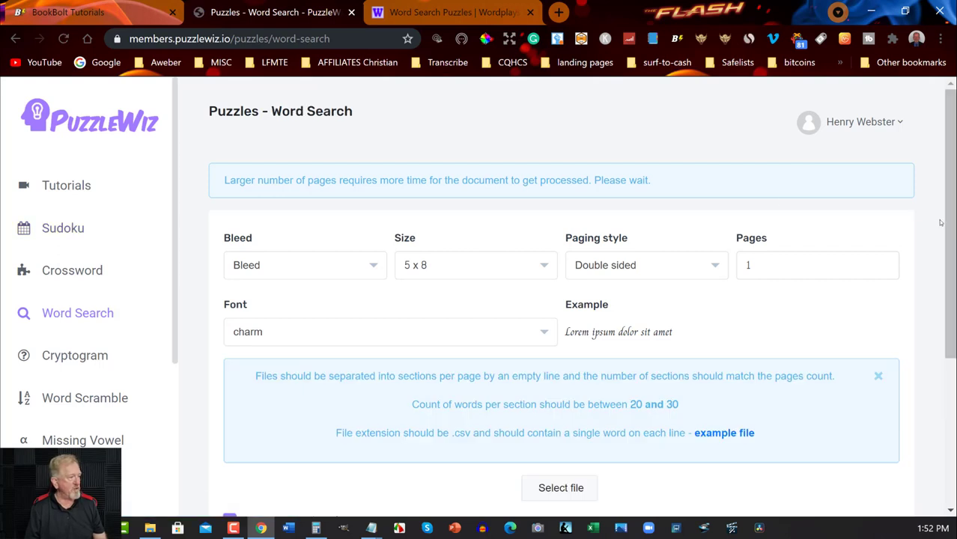
Step: Set the word search page size to 8.5 x 11 and the puzzle font to cambay
{"action": "left_click", "coordinate": [542, 268]}
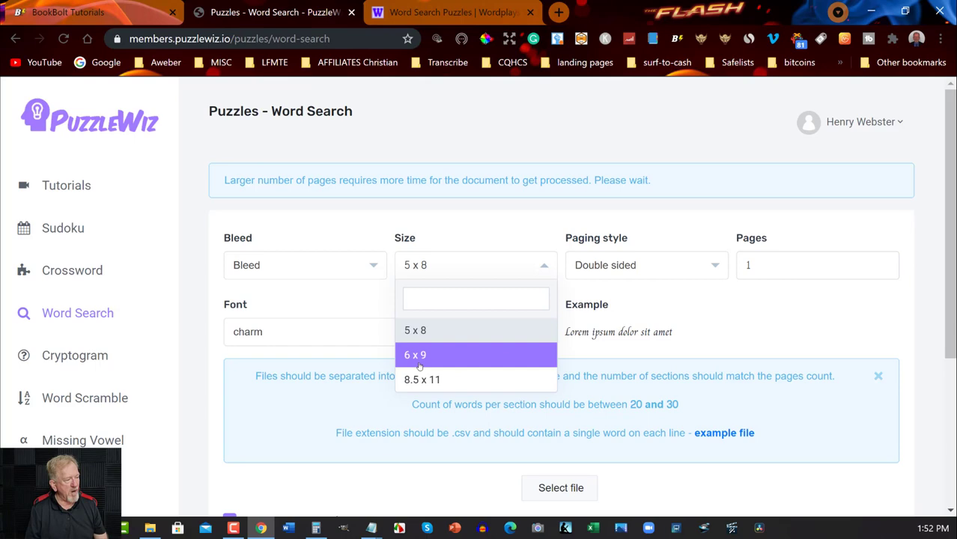
{"action": "left_click", "coordinate": [432, 380]}
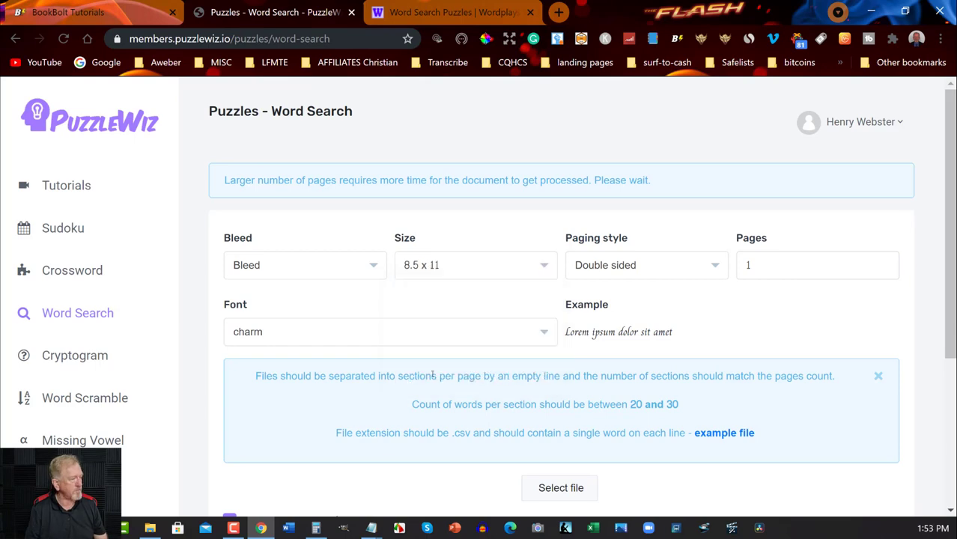
{"action": "left_click", "coordinate": [548, 334]}
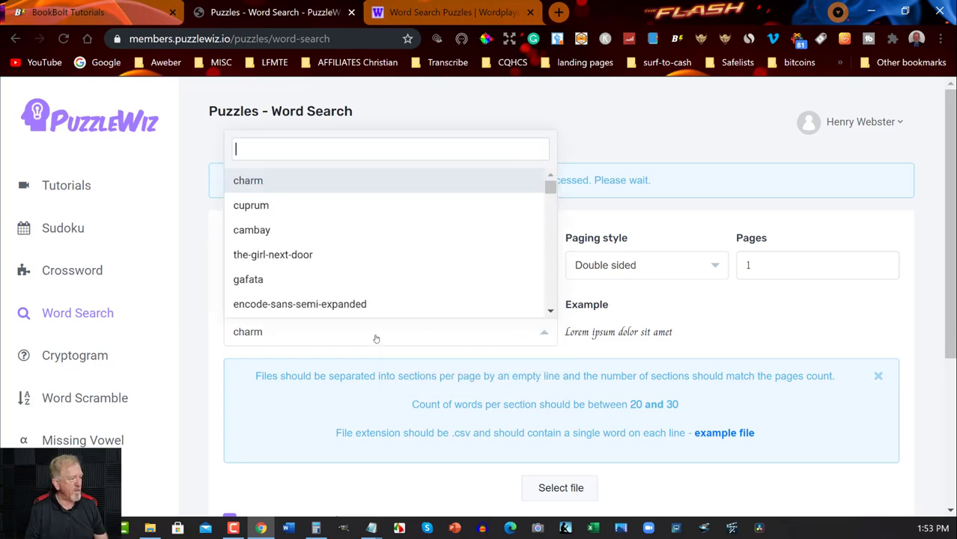
{"action": "left_click", "coordinate": [253, 232]}
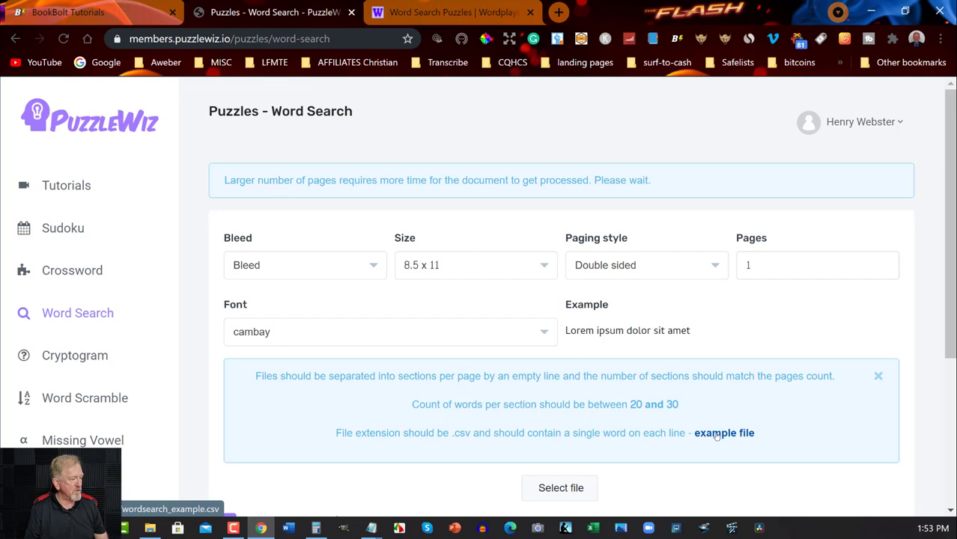
{"action": "scroll", "coordinate": [757, 259], "scroll_direction": "down", "scroll_amount": 2}
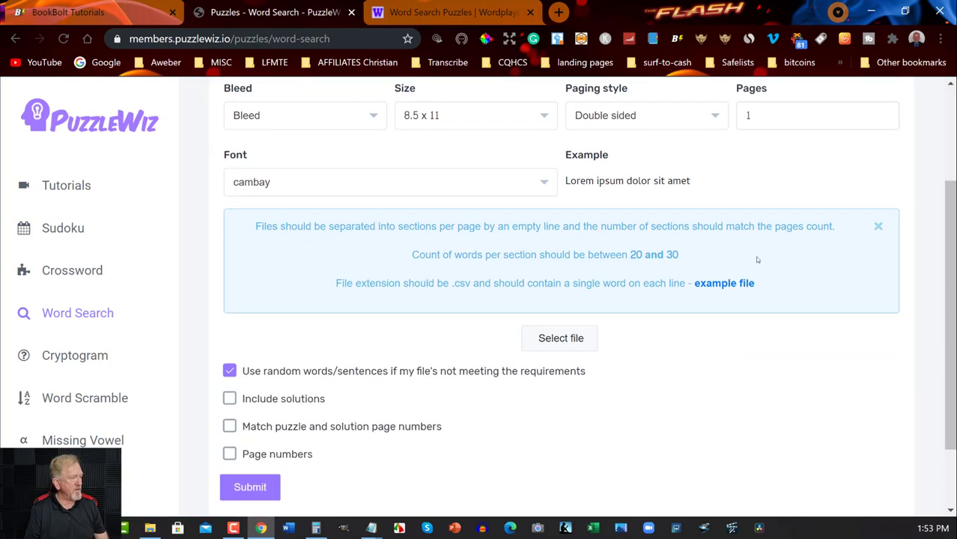
Step: Save the example file wordsearch_example.csv to the Desktop and open it in Excel
{"action": "left_click", "coordinate": [713, 284]}
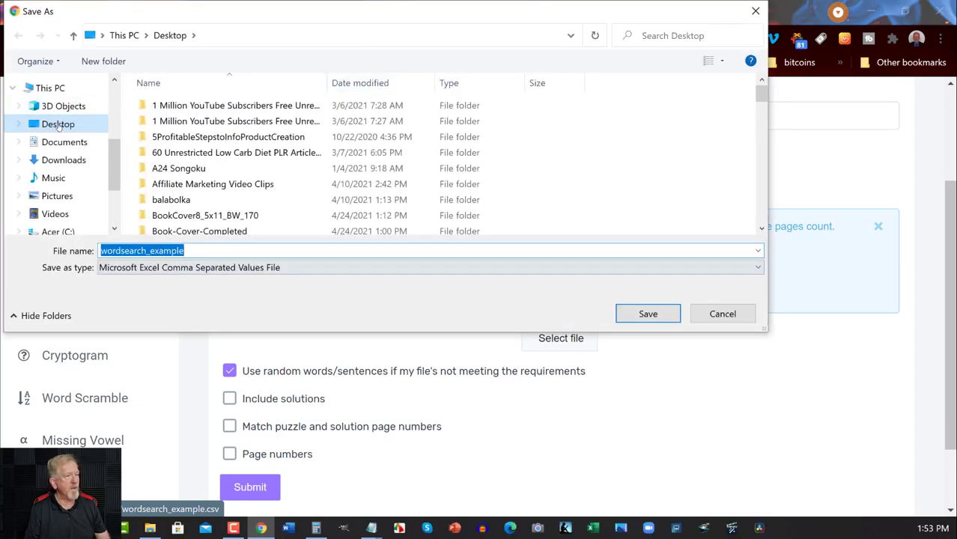
{"action": "left_click", "coordinate": [648, 314]}
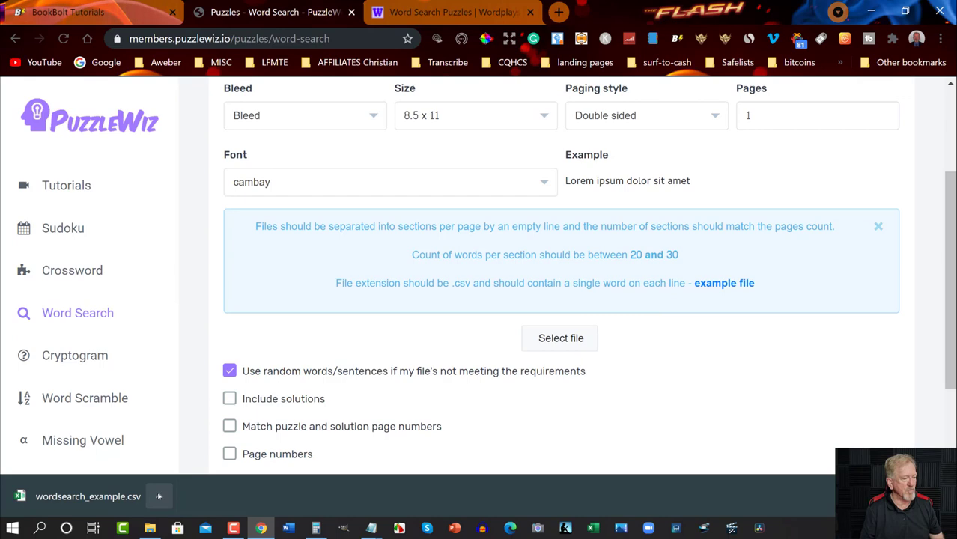
{"action": "left_click", "coordinate": [158, 496]}
{"action": "left_click", "coordinate": [183, 402]}
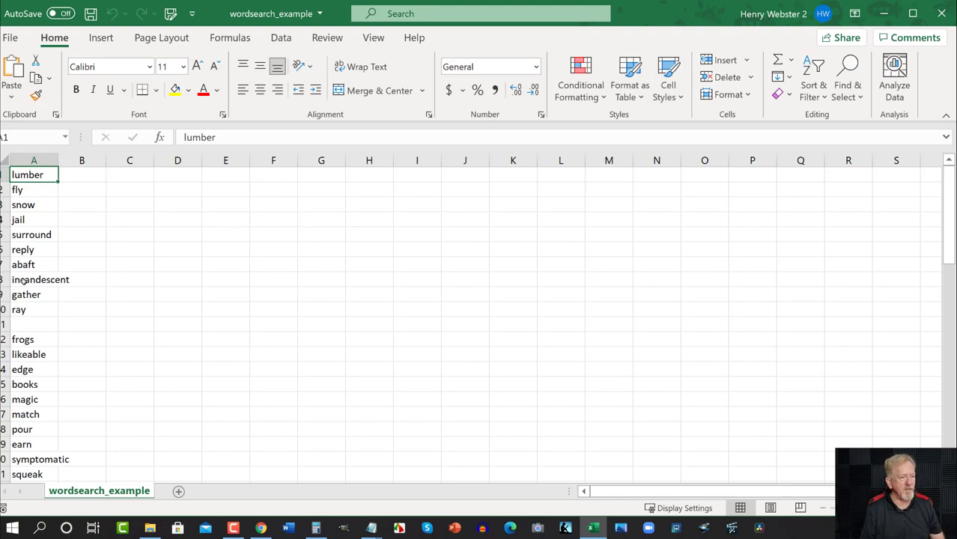
Step: Scroll through column A of wordsearch_example.csv to review its blank-row-separated word groups
{"action": "scroll", "coordinate": [23, 280], "scroll_direction": "down", "scroll_amount": 4}
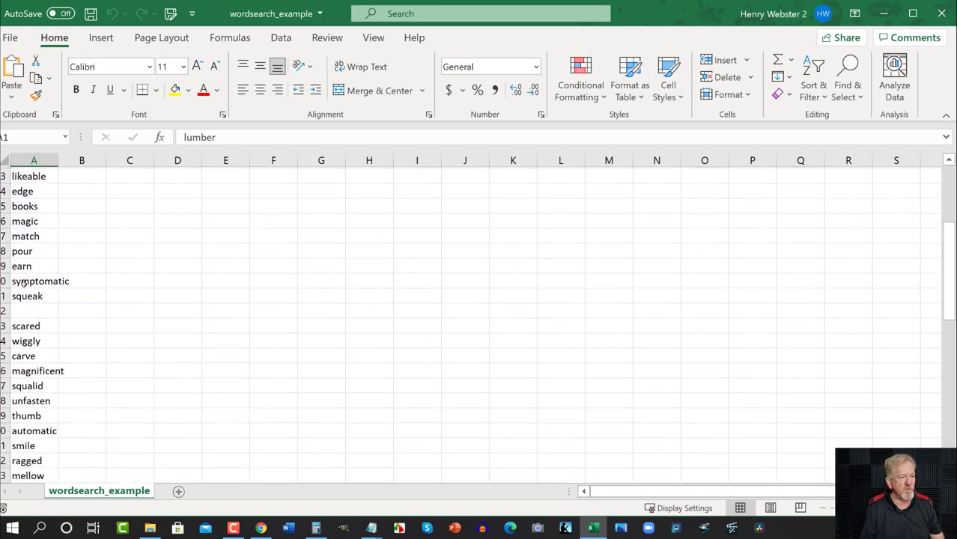
{"action": "scroll", "coordinate": [23, 282], "scroll_direction": "down", "scroll_amount": 1}
{"action": "scroll", "coordinate": [24, 282], "scroll_direction": "down", "scroll_amount": 8}
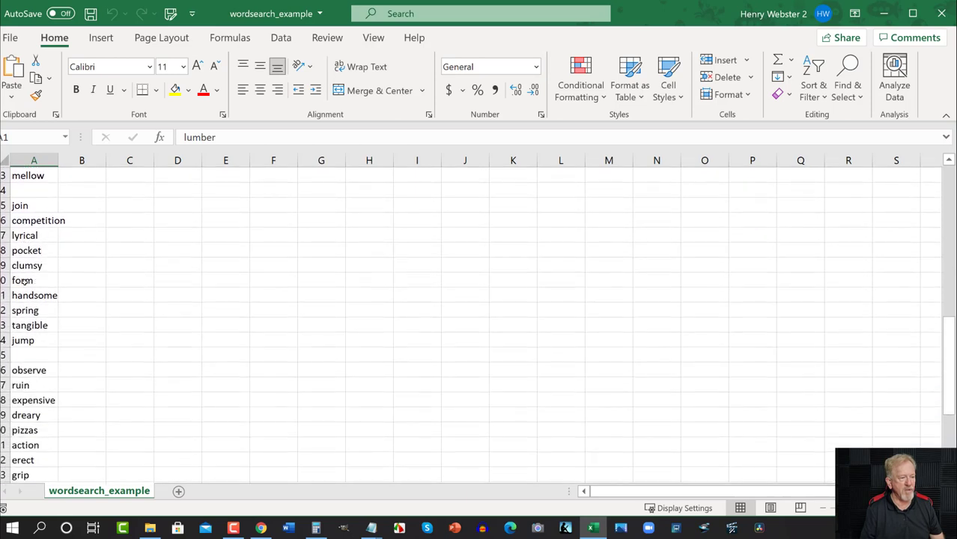
{"action": "scroll", "coordinate": [24, 283], "scroll_direction": "down", "scroll_amount": 5}
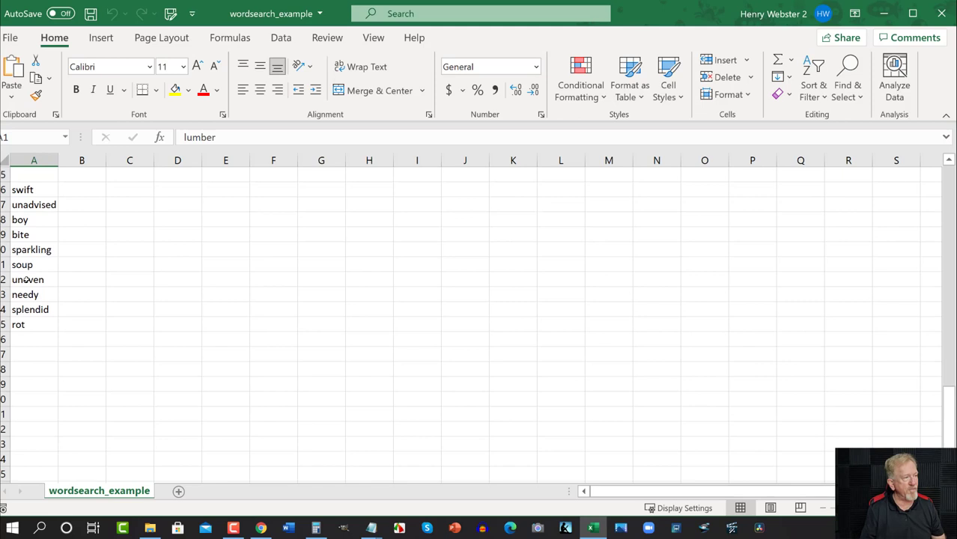
{"action": "scroll", "coordinate": [128, 313], "scroll_direction": "up", "scroll_amount": 7}
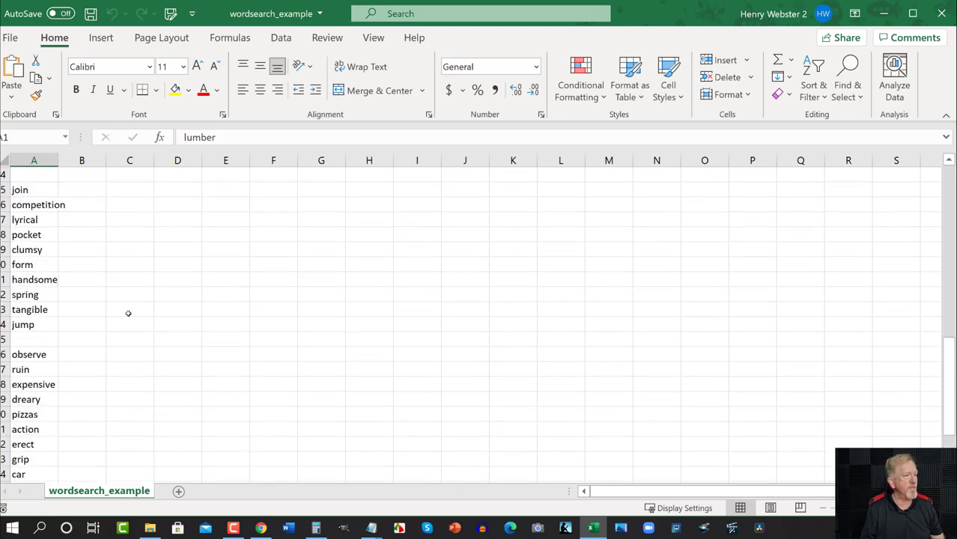
{"action": "scroll", "coordinate": [128, 313], "scroll_direction": "down", "scroll_amount": 4}
{"action": "scroll", "coordinate": [128, 313], "scroll_direction": "down", "scroll_amount": 1}
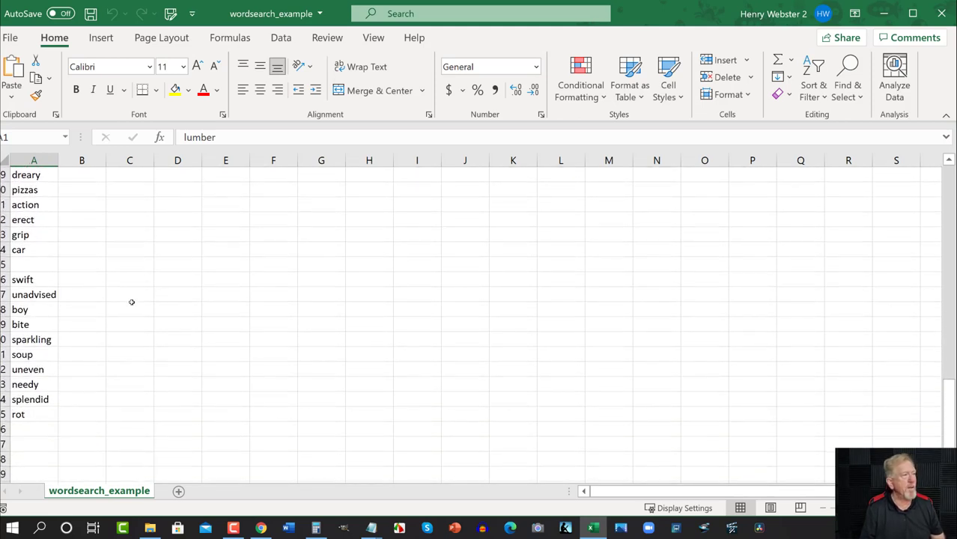
Step: Minimize Excel and switch to the 'Word Search Puzzles | Wordplays' browser tab
{"action": "left_click", "coordinate": [871, 13]}
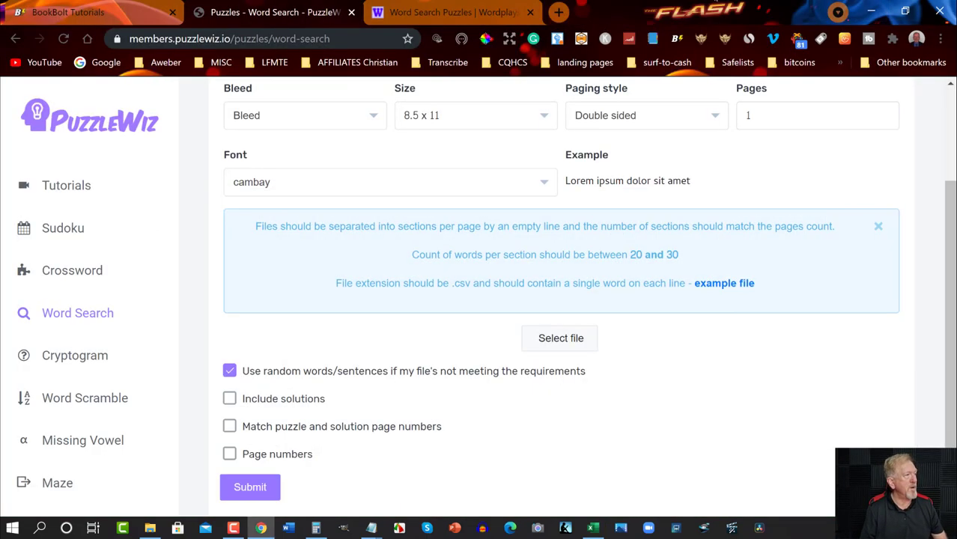
{"action": "left_click", "coordinate": [517, 6]}
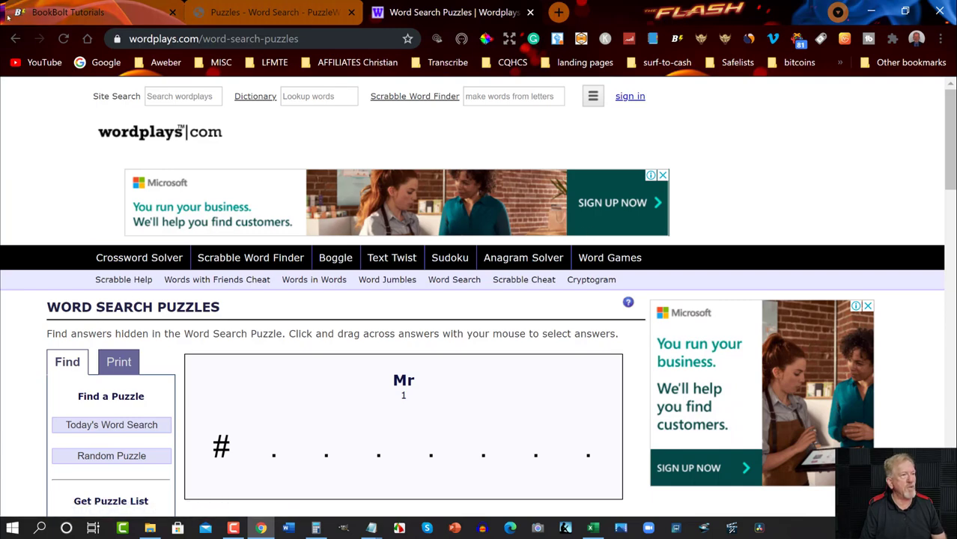
Step: Go back to Wordplays' Word Search Puzzles page and find the Recently Added list (Literature, Facts, Racing)
{"action": "left_click", "coordinate": [15, 38]}
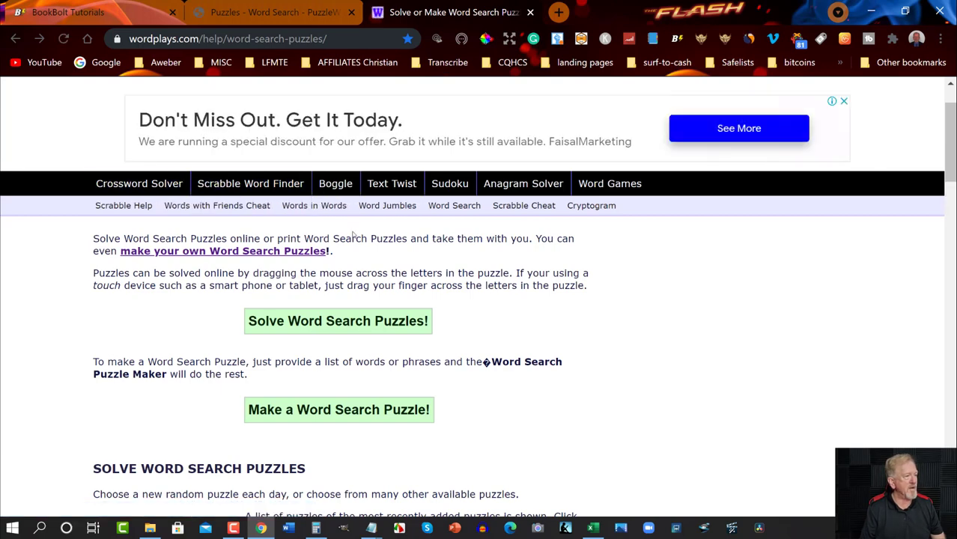
{"action": "scroll", "coordinate": [317, 238], "scroll_direction": "down", "scroll_amount": 5}
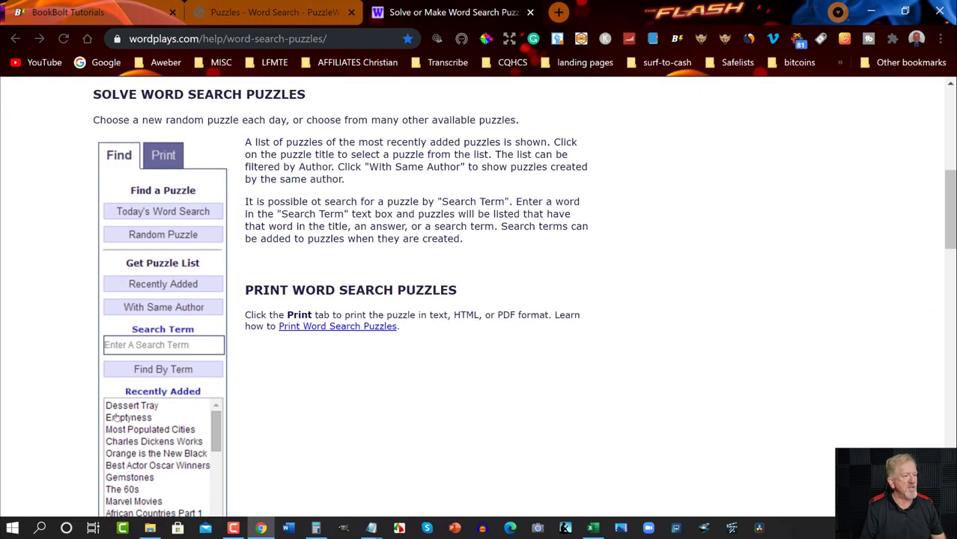
{"action": "left_click", "coordinate": [157, 268]}
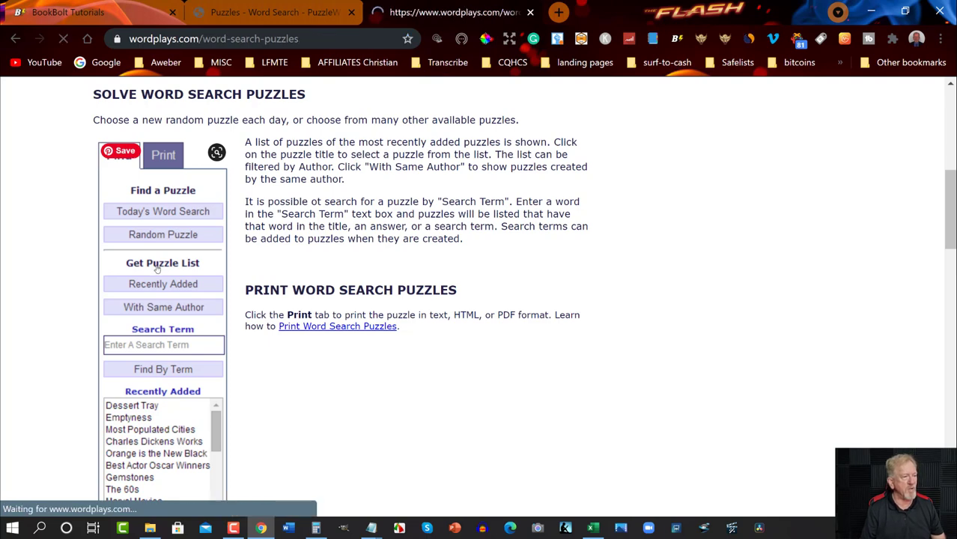
{"action": "scroll", "coordinate": [157, 268], "scroll_direction": "down", "scroll_amount": 5}
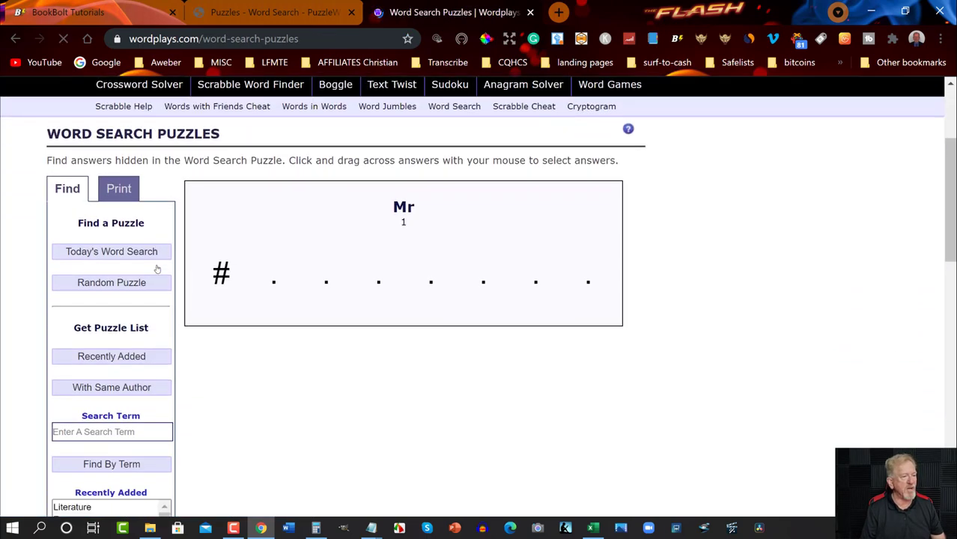
{"action": "scroll", "coordinate": [157, 268], "scroll_direction": "down", "scroll_amount": 1}
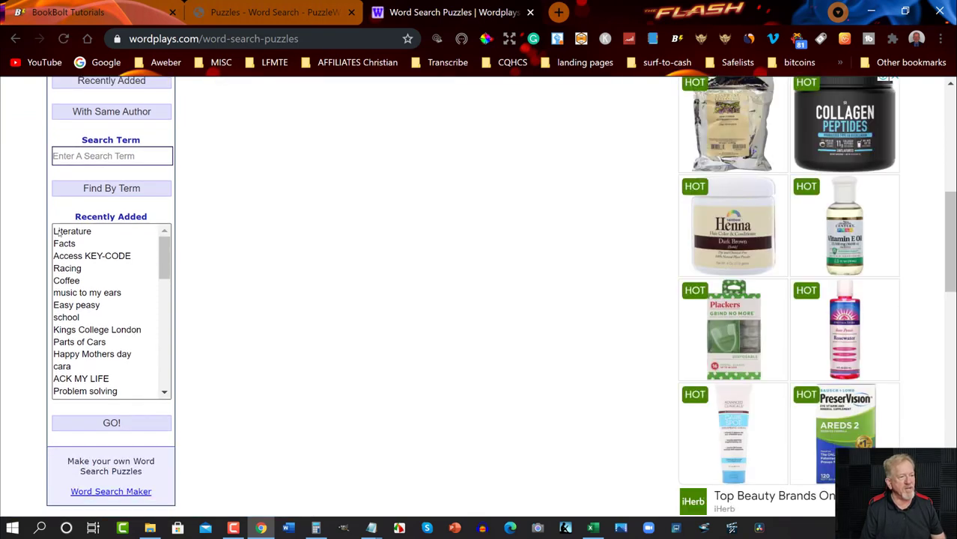
{"action": "scroll", "coordinate": [73, 237], "scroll_direction": "down", "scroll_amount": 2}
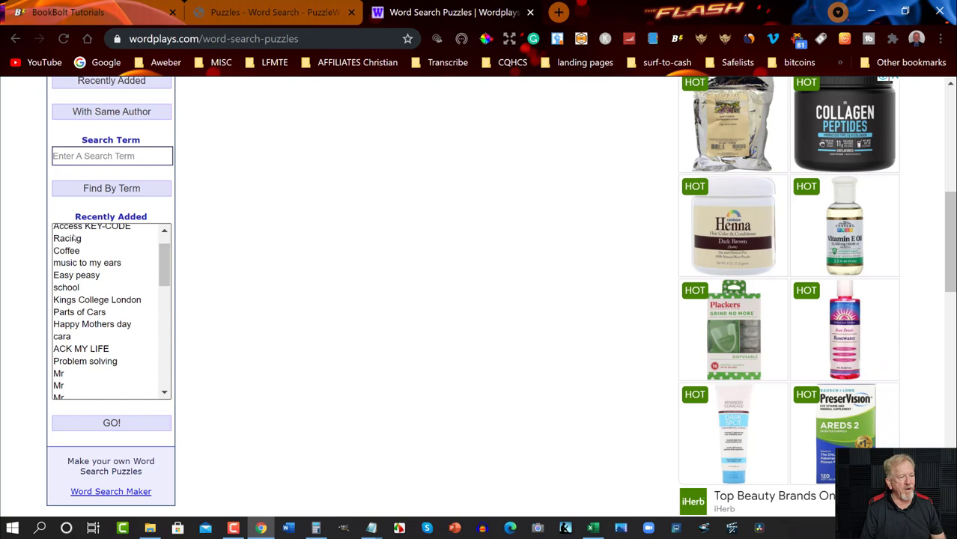
{"action": "scroll", "coordinate": [74, 238], "scroll_direction": "down", "scroll_amount": 3}
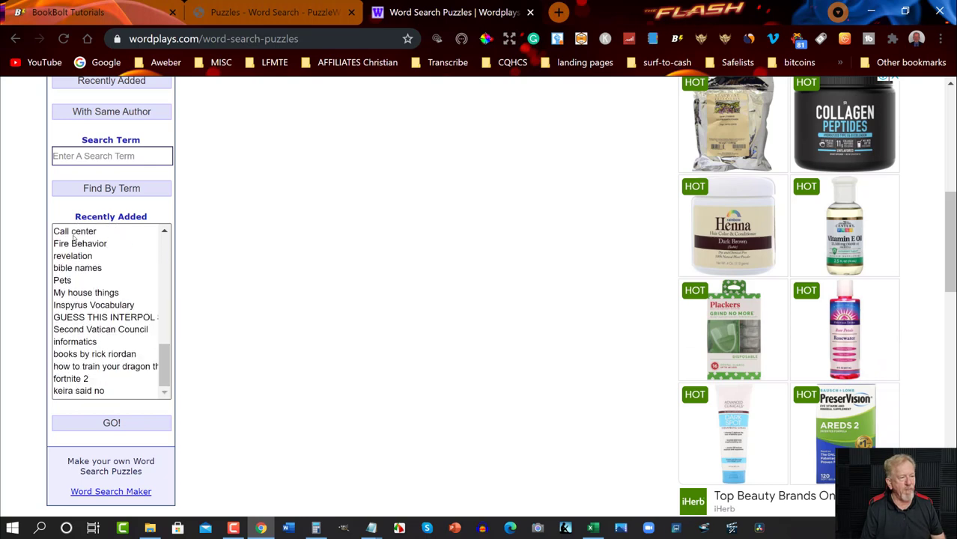
{"action": "scroll", "coordinate": [73, 238], "scroll_direction": "down", "scroll_amount": 2}
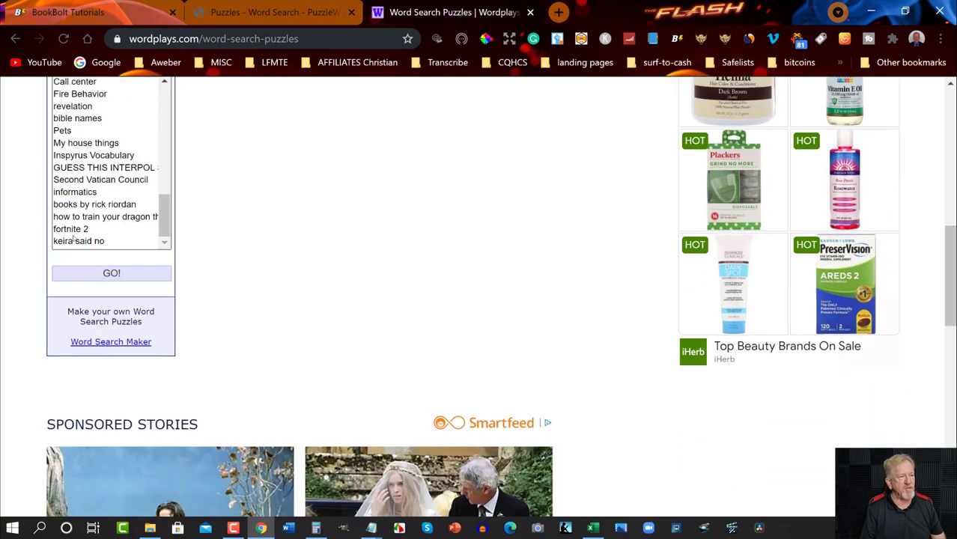
{"action": "scroll", "coordinate": [74, 238], "scroll_direction": "up", "scroll_amount": 5}
{"action": "scroll", "coordinate": [134, 181], "scroll_direction": "up", "scroll_amount": 2}
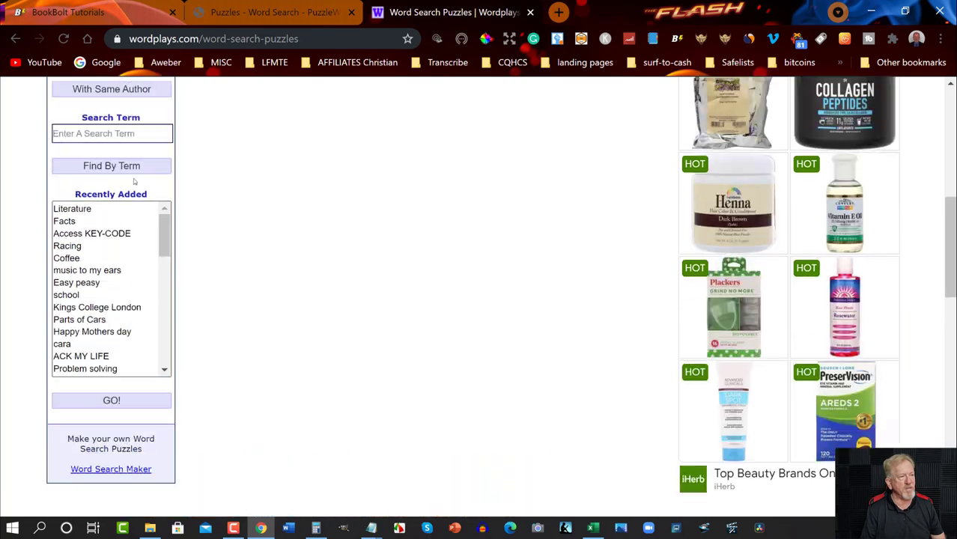
{"action": "scroll", "coordinate": [134, 182], "scroll_direction": "up", "scroll_amount": 1}
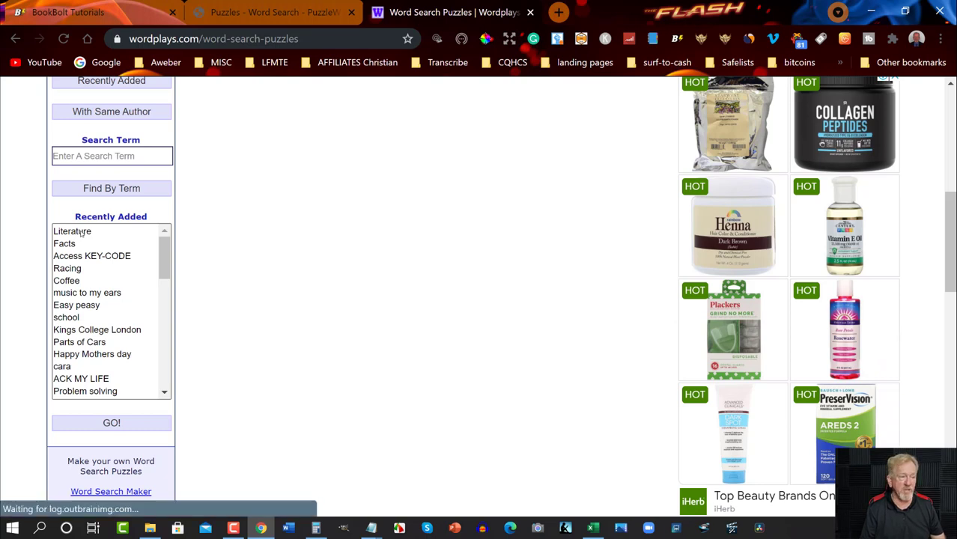
Step: Open the Literature puzzle and print it as a PDF, with Open in New Window/Tab ticked
{"action": "left_click", "coordinate": [81, 233]}
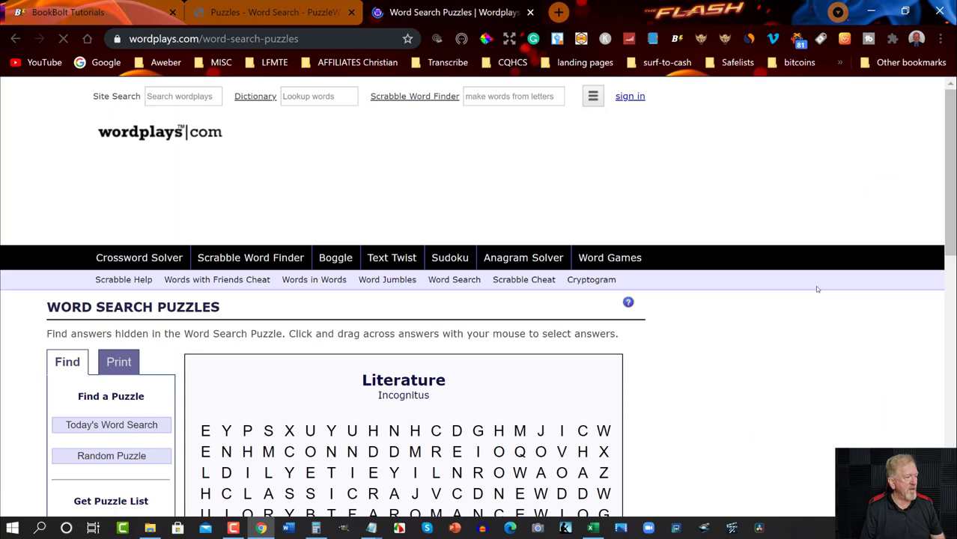
{"action": "scroll", "coordinate": [817, 289], "scroll_direction": "down", "scroll_amount": 4}
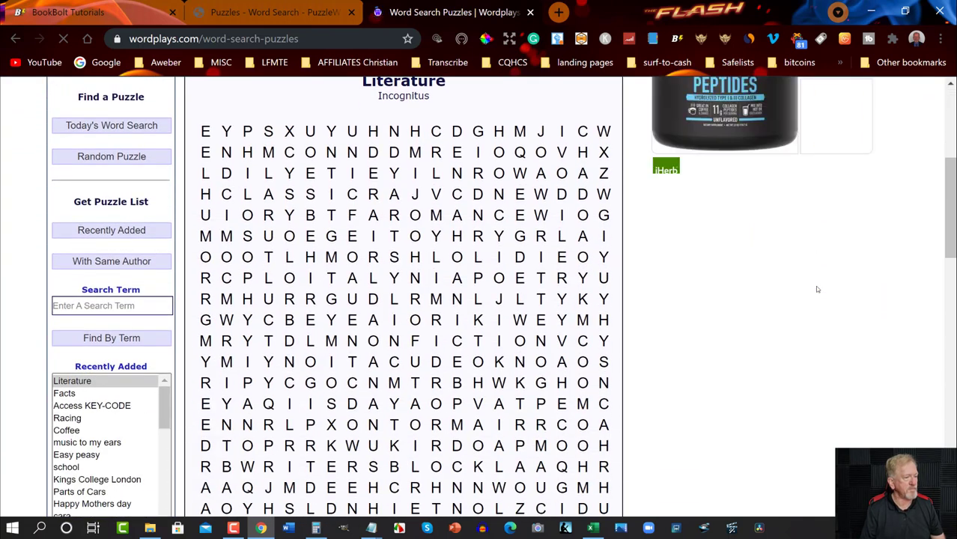
{"action": "scroll", "coordinate": [816, 289], "scroll_direction": "down", "scroll_amount": 3}
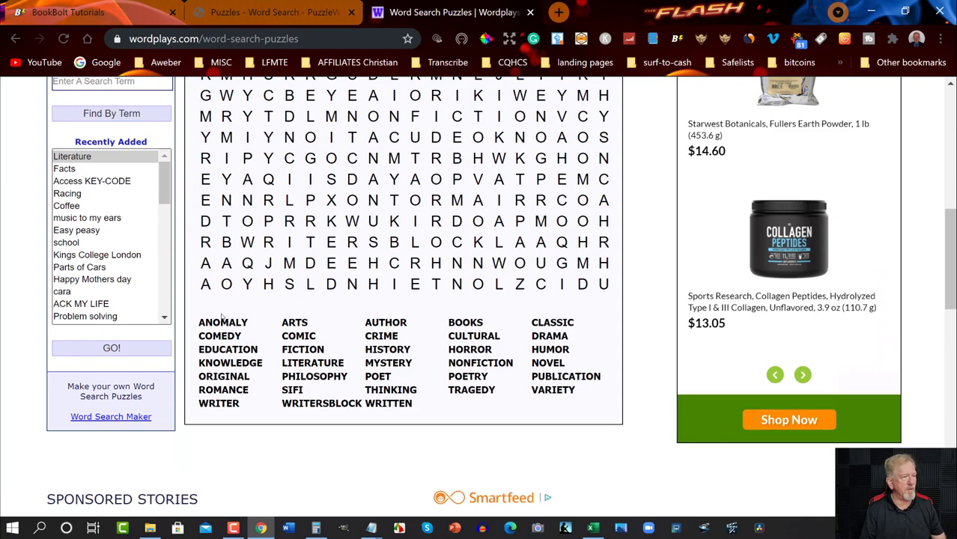
{"action": "scroll", "coordinate": [222, 318], "scroll_direction": "up", "scroll_amount": 5}
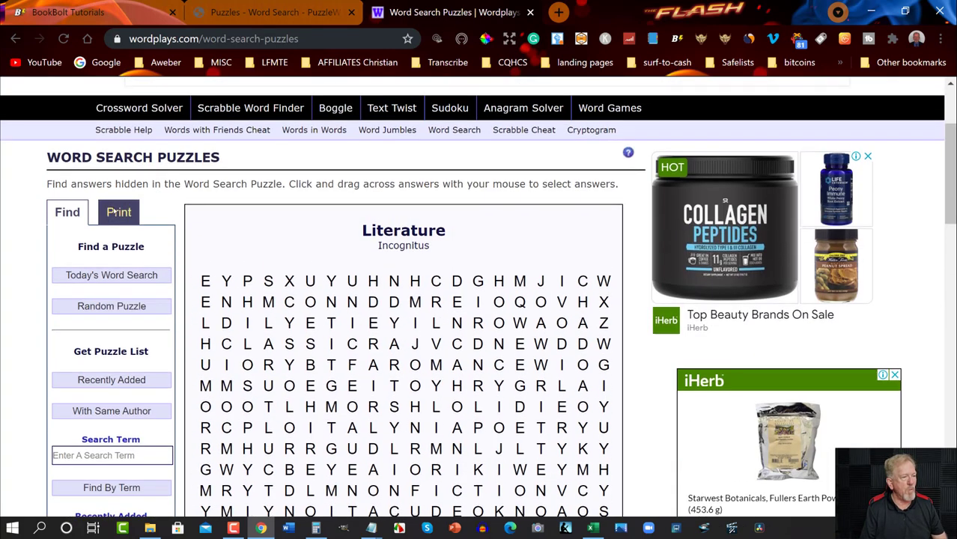
{"action": "left_click", "coordinate": [120, 213]}
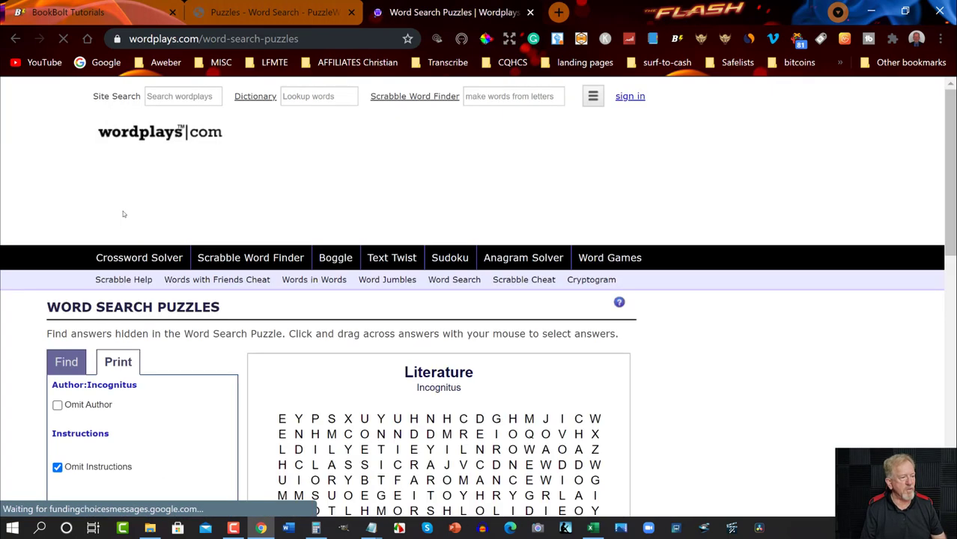
{"action": "scroll", "coordinate": [595, 351], "scroll_direction": "down", "scroll_amount": 3}
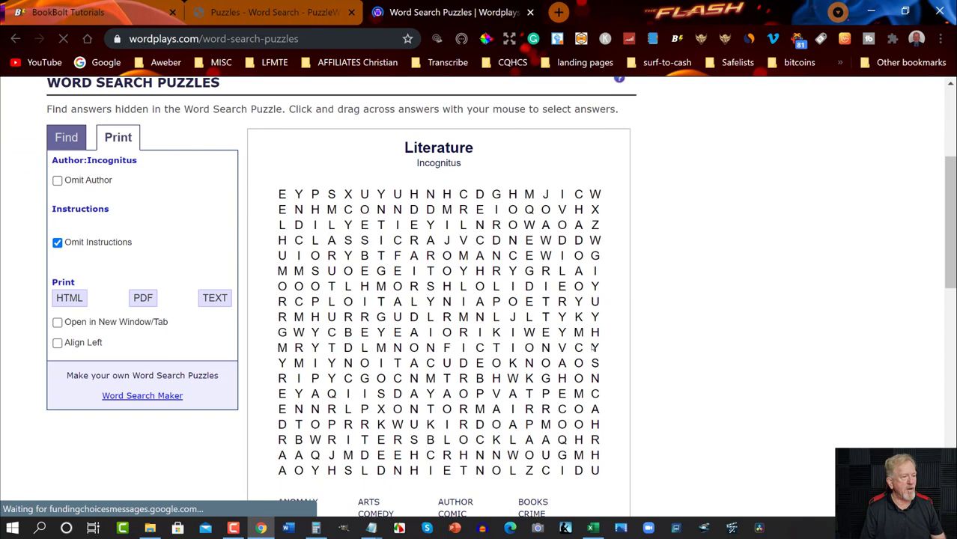
{"action": "left_click", "coordinate": [57, 323]}
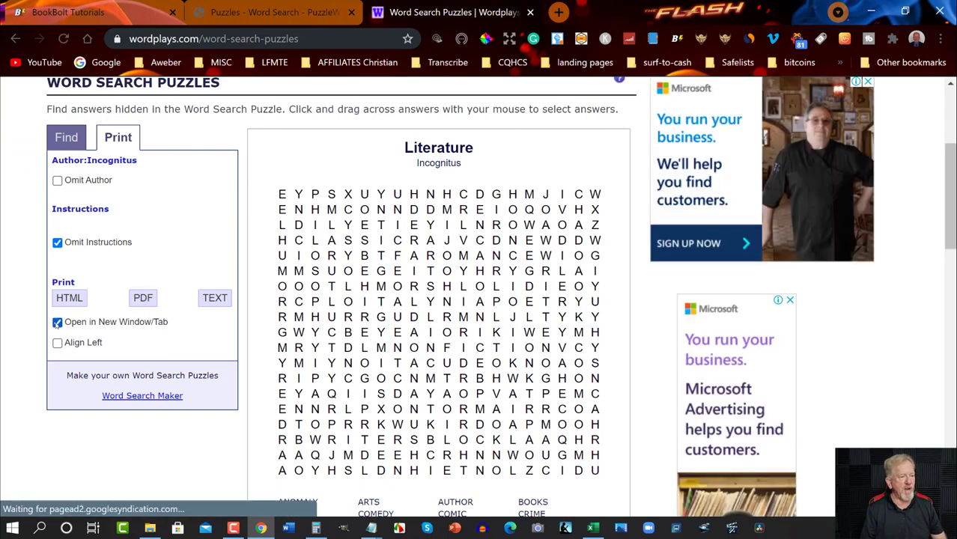
{"action": "left_click", "coordinate": [144, 298]}
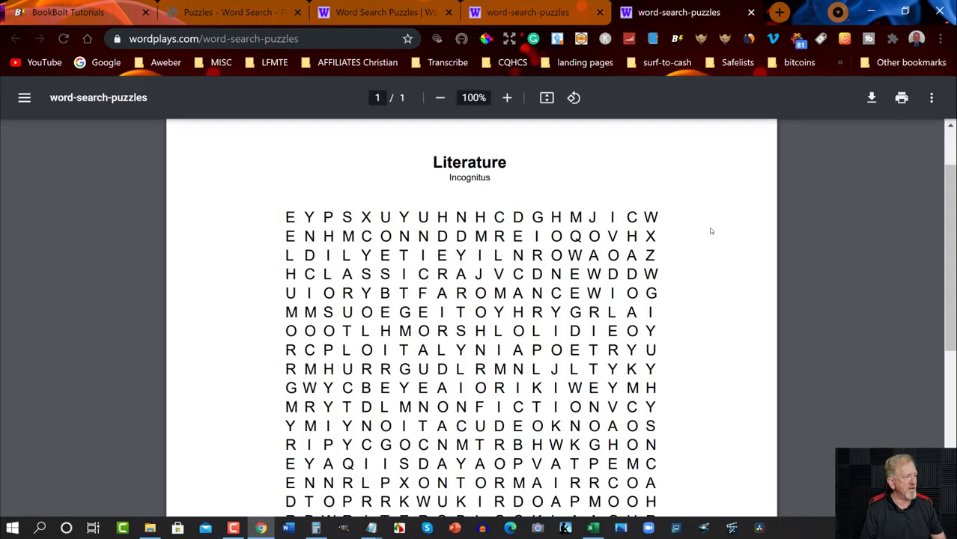
Step: Copy the Literature puzzle's word list, ANOMALY through WRITTEN, from the PDF
{"action": "scroll", "coordinate": [709, 228], "scroll_direction": "down", "scroll_amount": 5}
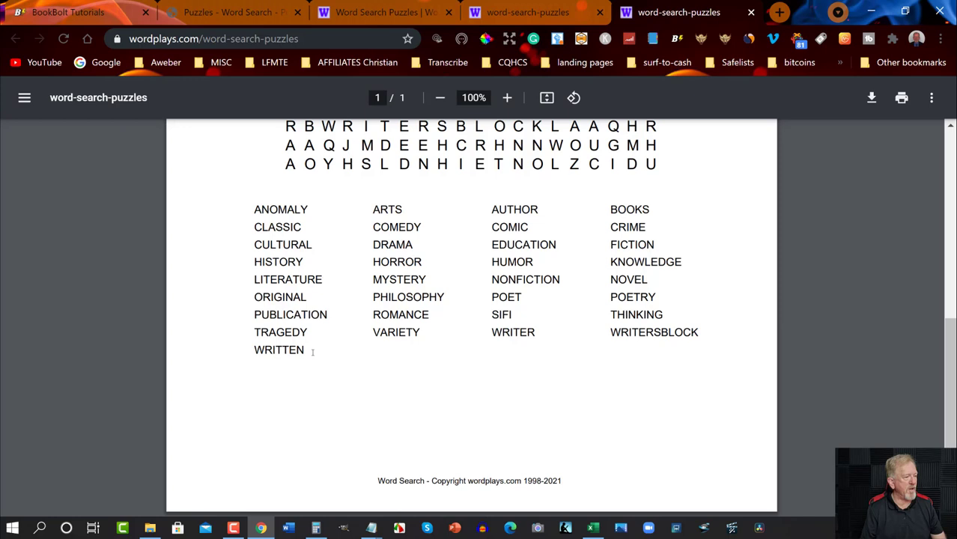
{"action": "left_click_drag", "start_coordinate": [309, 352], "coordinate": [254, 208]}
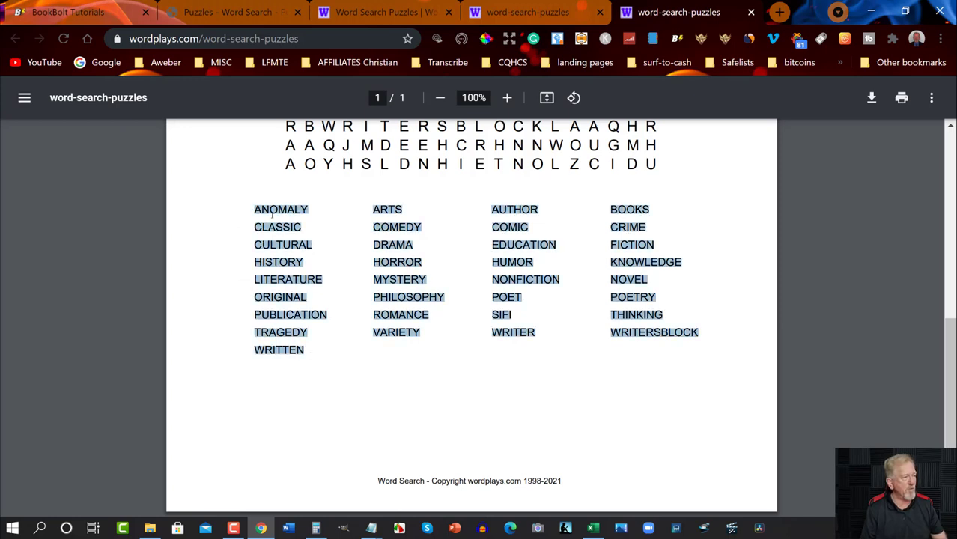
{"action": "right_click", "coordinate": [277, 209]}
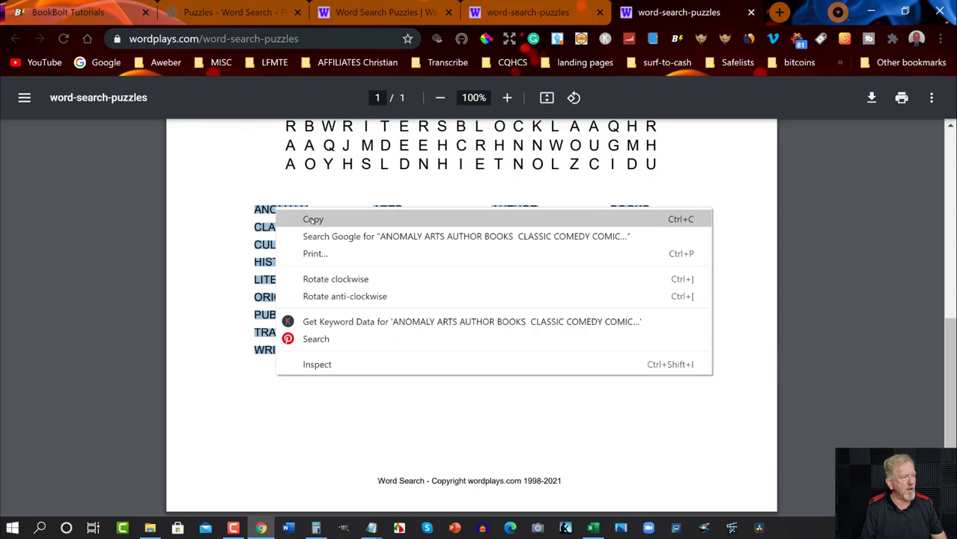
{"action": "left_click", "coordinate": [311, 220]}
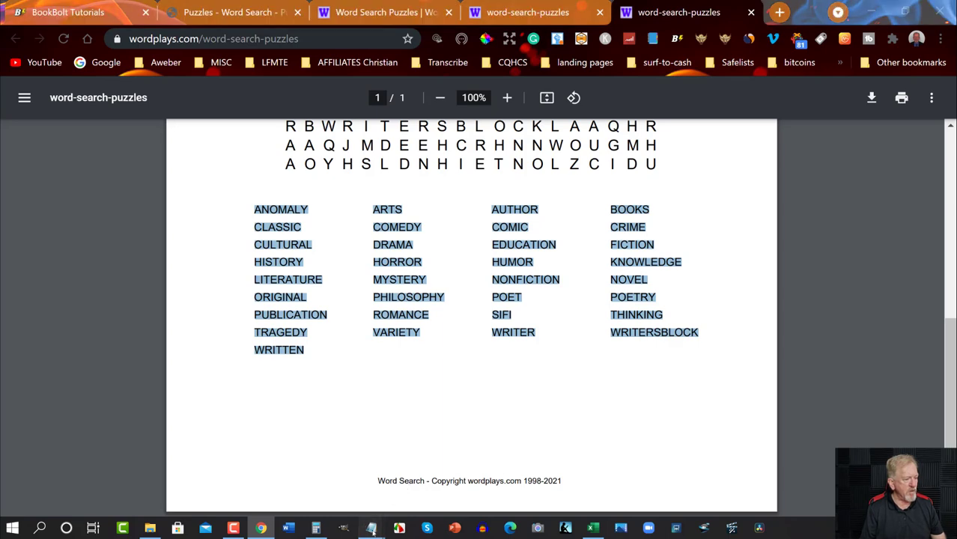
Step: Paste the copied word list into a new empty Notepad window
{"action": "mouse_move", "coordinate": [372, 528]}
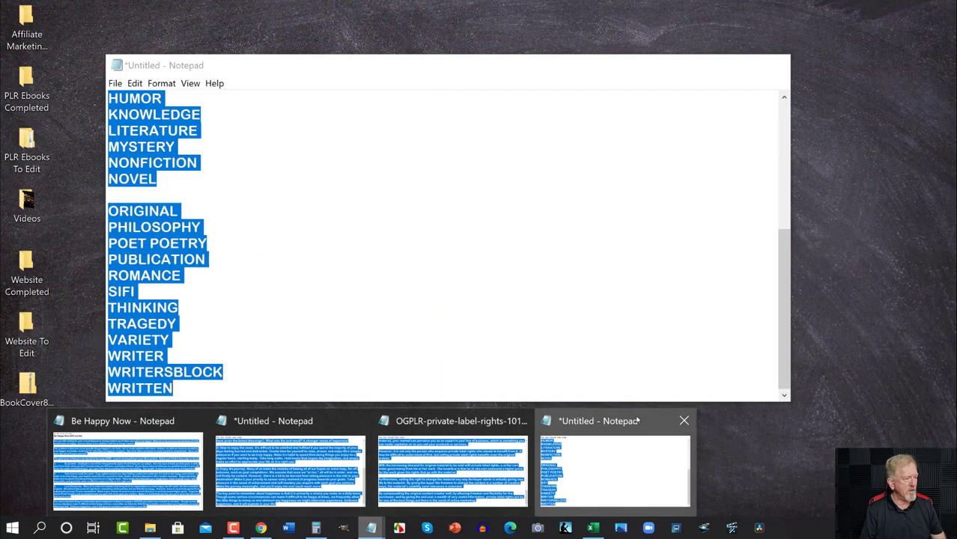
{"action": "left_click", "coordinate": [565, 449]}
{"action": "left_click", "coordinate": [114, 83]}
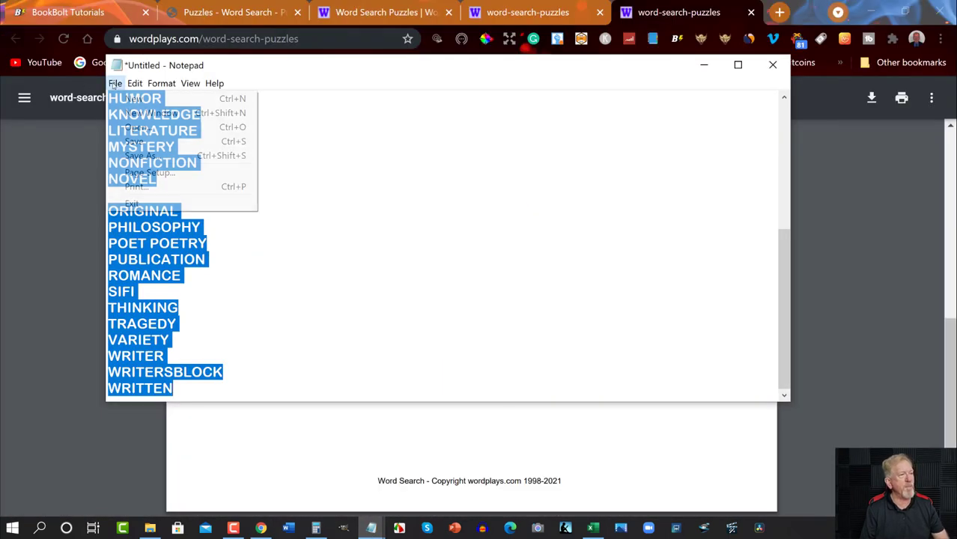
{"action": "left_click", "coordinate": [138, 112]}
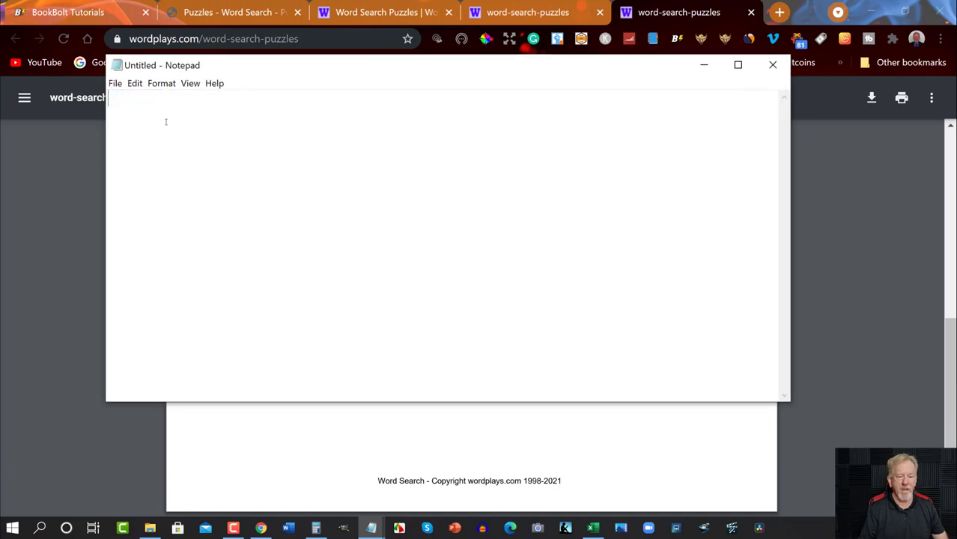
{"action": "key", "text": "ctrl+v"}
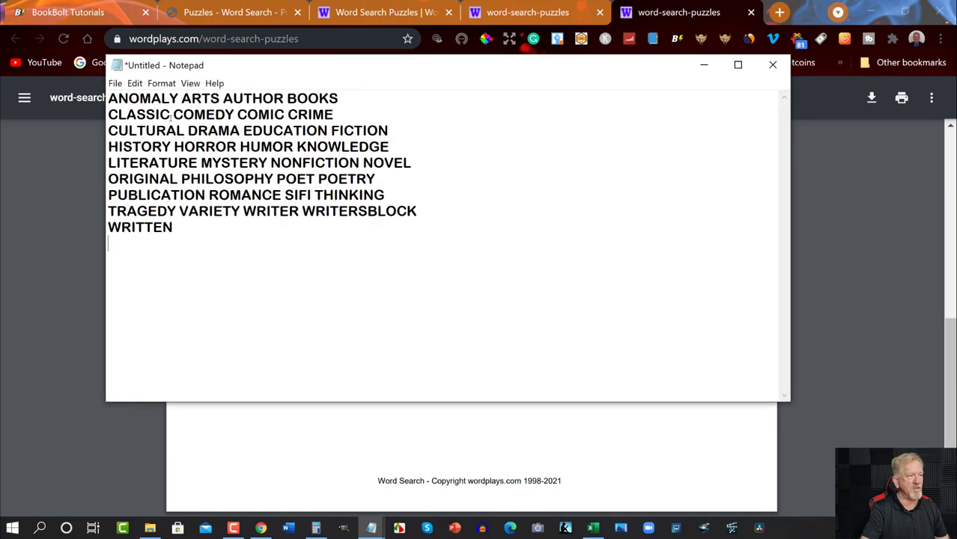
Step: Break ARTS, AUTHOR, BOOKS, COMEDY and COMIC onto separate lines
{"action": "left_click", "coordinate": [181, 98]}
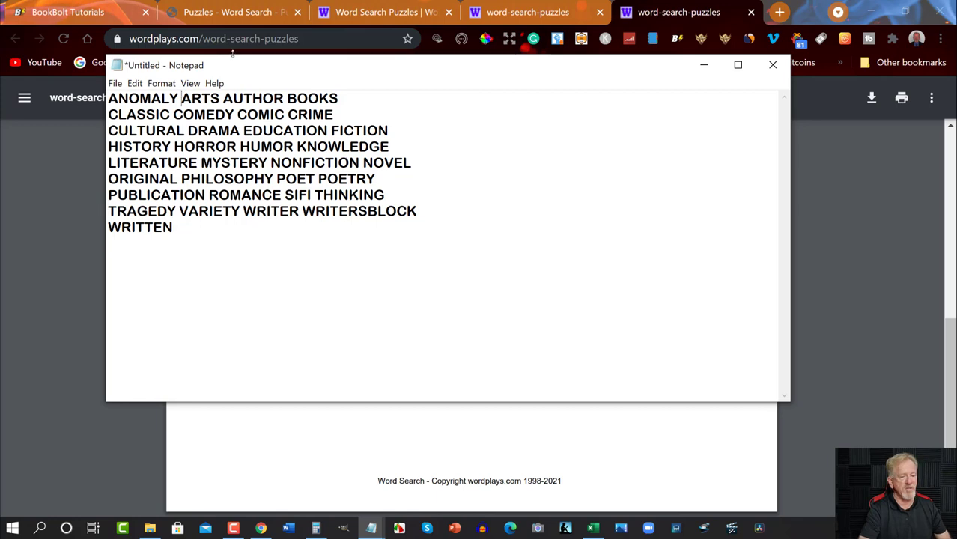
{"action": "key", "text": "Return"}
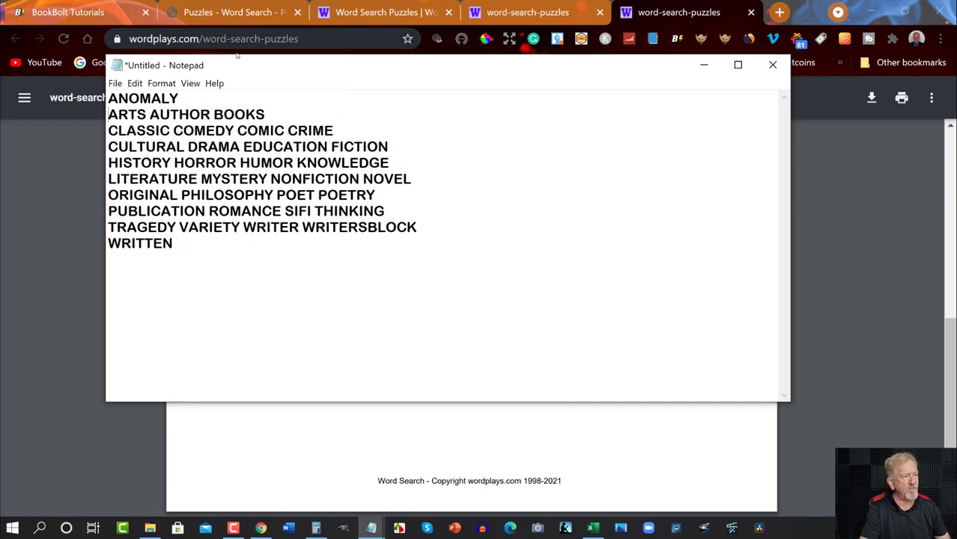
{"action": "left_click", "coordinate": [150, 114]}
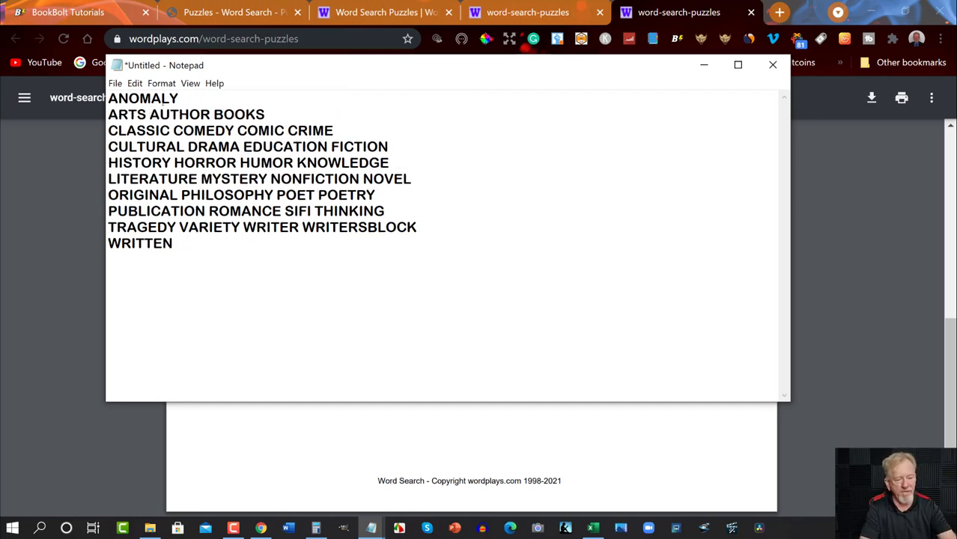
{"action": "key", "text": "Return"}
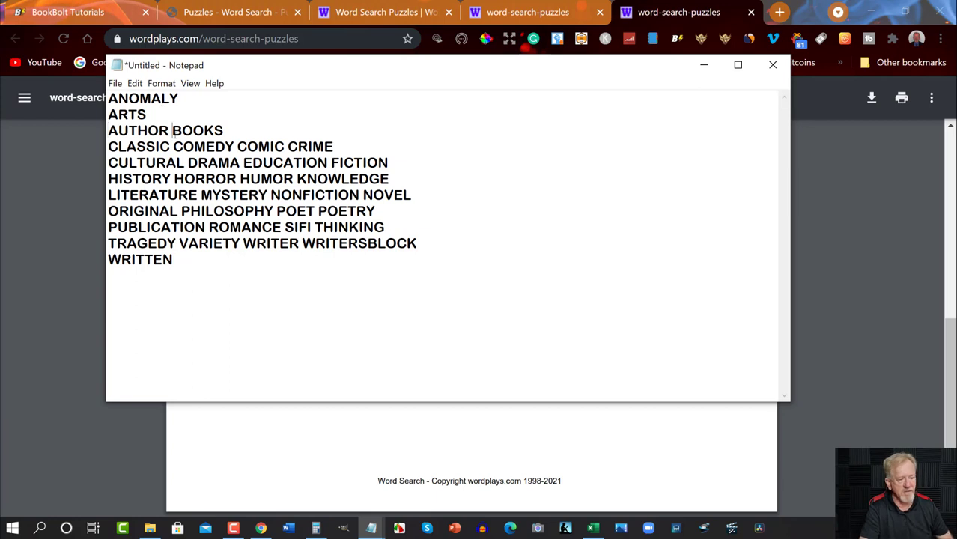
{"action": "left_click", "coordinate": [172, 131]}
{"action": "key", "text": "Return"}
{"action": "left_click", "coordinate": [172, 163]}
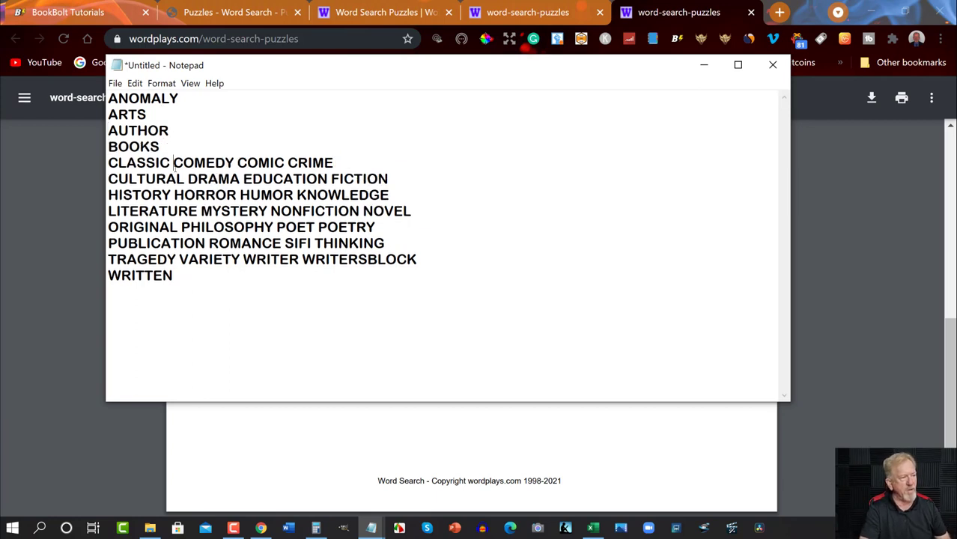
{"action": "key", "text": "Return"}
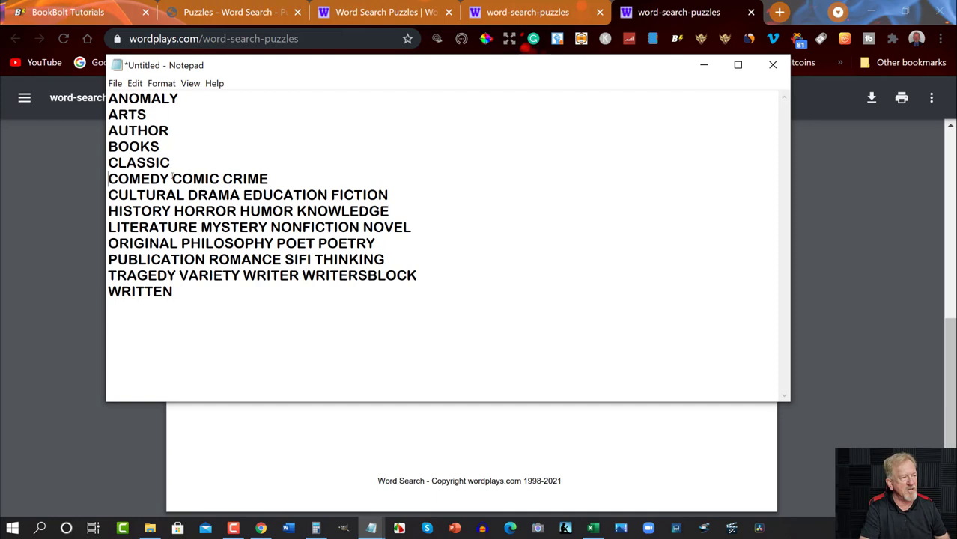
{"action": "left_click", "coordinate": [172, 178]}
{"action": "key", "text": "Return"}
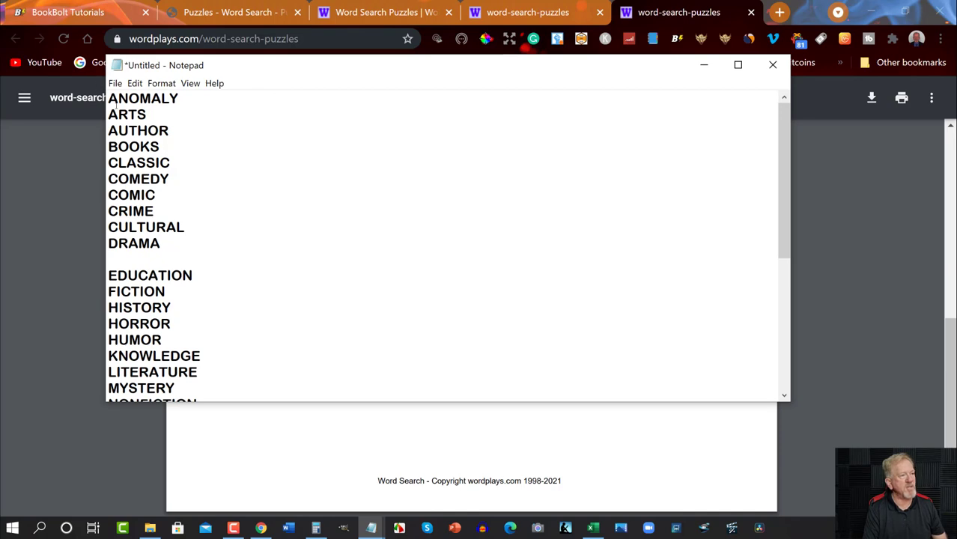
Step: Scroll through the Notepad list to check the one-word-per-line groups
{"action": "scroll", "coordinate": [111, 109], "scroll_direction": "down", "scroll_amount": 5}
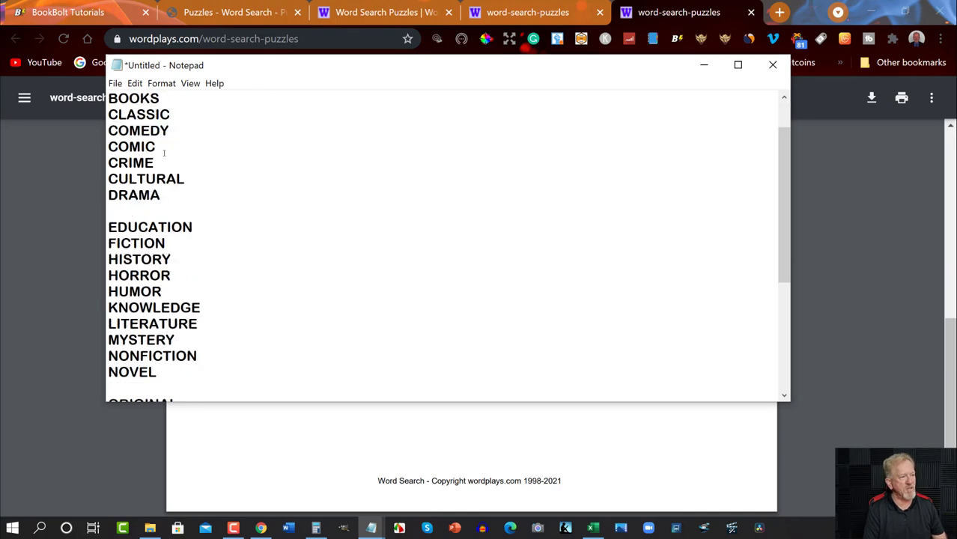
{"action": "scroll", "coordinate": [164, 154], "scroll_direction": "up", "scroll_amount": 6}
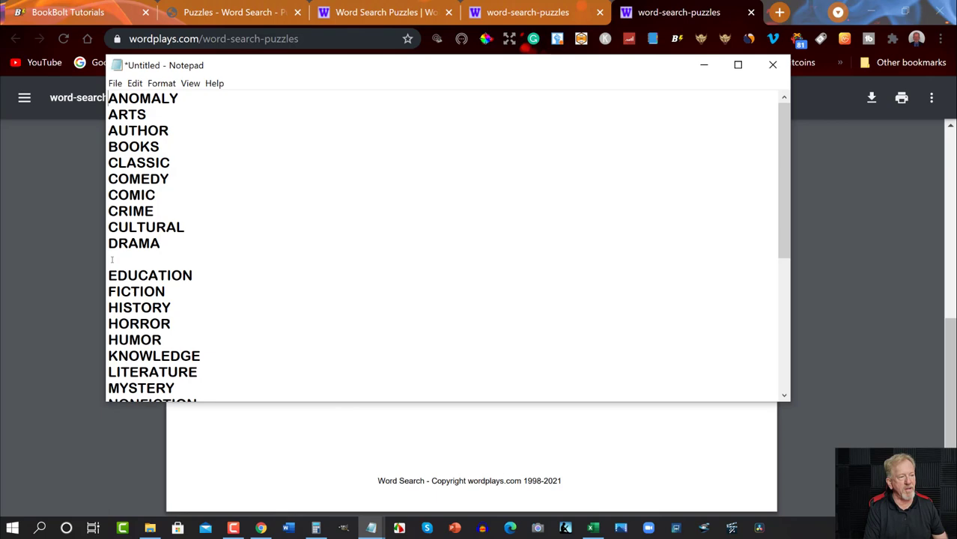
{"action": "scroll", "coordinate": [111, 259], "scroll_direction": "down", "scroll_amount": 5}
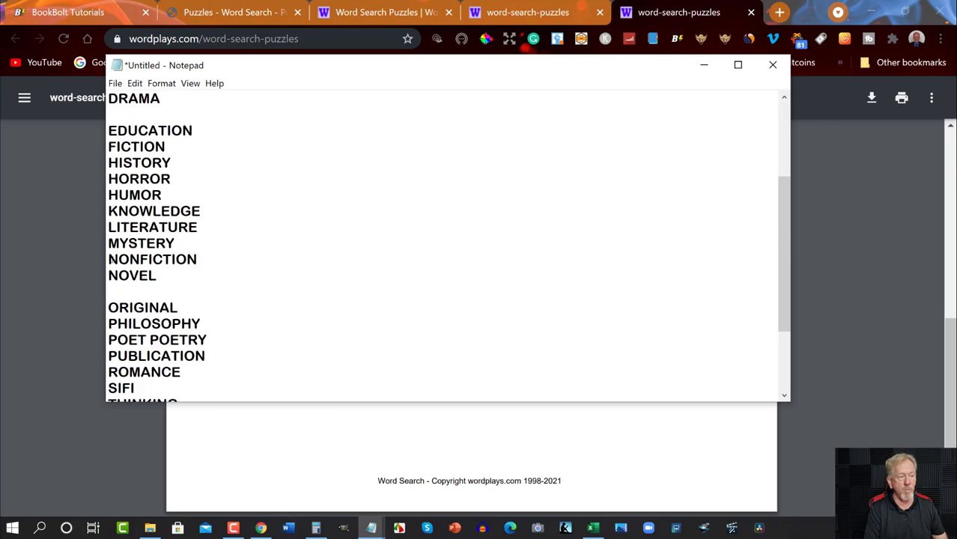
{"action": "scroll", "coordinate": [112, 259], "scroll_direction": "up", "scroll_amount": 1}
{"action": "scroll", "coordinate": [111, 259], "scroll_direction": "up", "scroll_amount": 5}
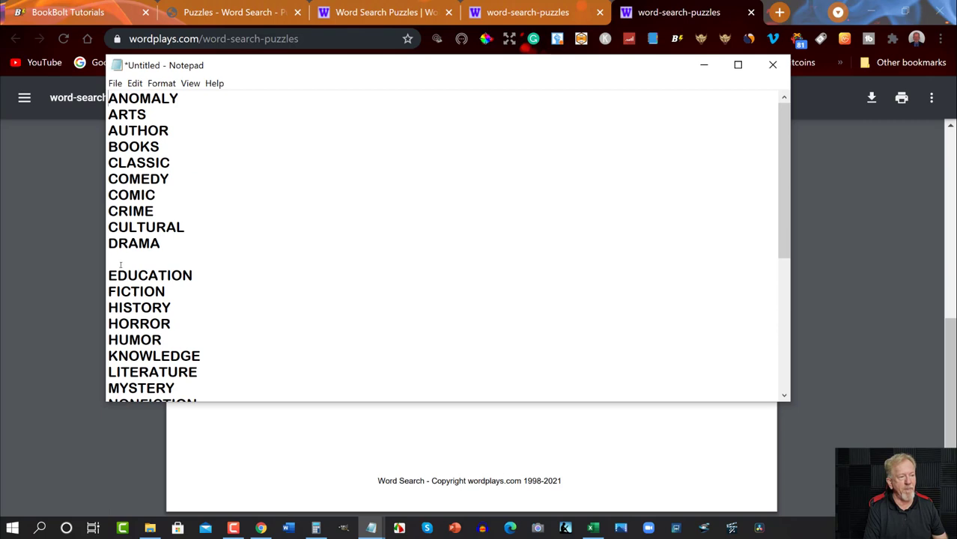
{"action": "scroll", "coordinate": [120, 264], "scroll_direction": "down", "scroll_amount": 4}
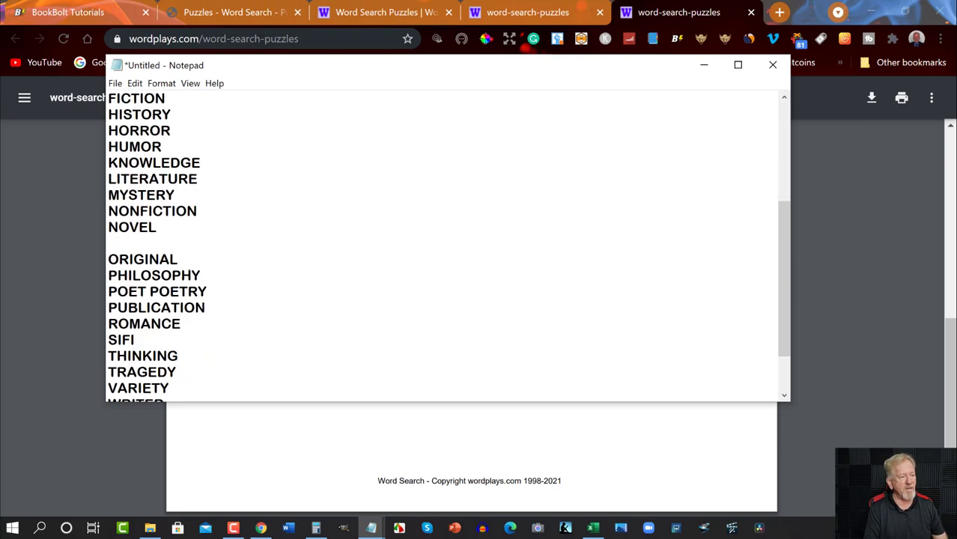
{"action": "scroll", "coordinate": [189, 273], "scroll_direction": "down", "scroll_amount": 2}
{"action": "scroll", "coordinate": [188, 272], "scroll_direction": "up", "scroll_amount": 5}
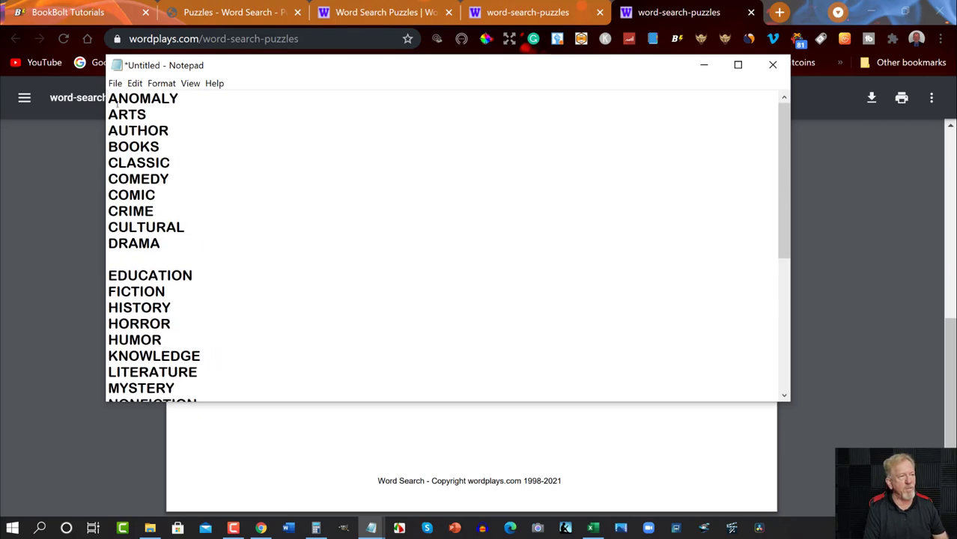
Step: Copy the entire Notepad word list and minimize Notepad to reveal the PDF
{"action": "left_click_drag", "start_coordinate": [108, 98], "coordinate": [211, 428]}
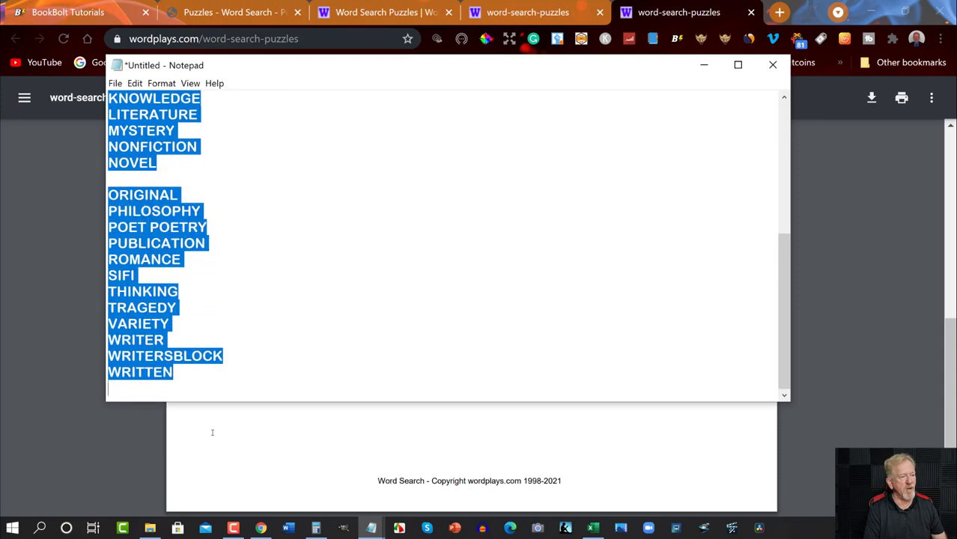
{"action": "right_click", "coordinate": [138, 211]}
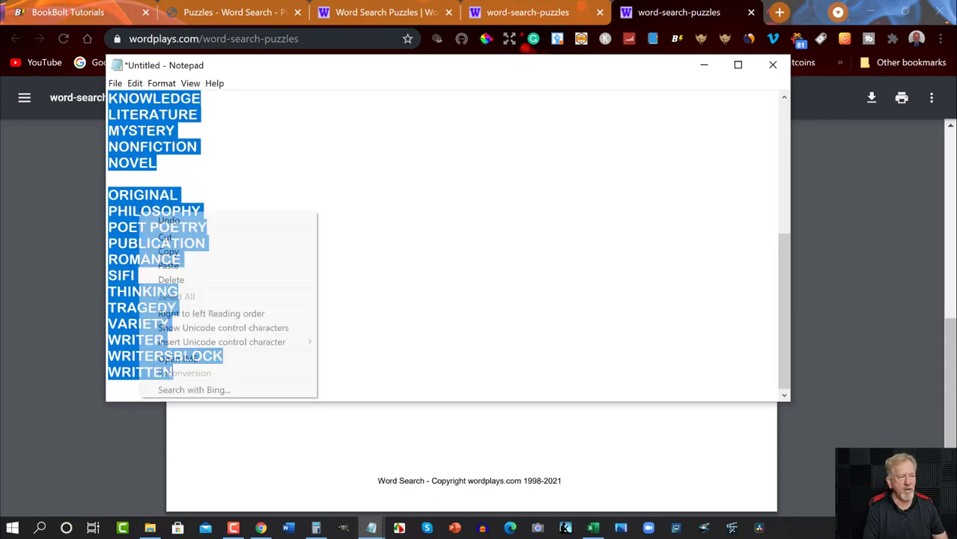
{"action": "left_click", "coordinate": [168, 251]}
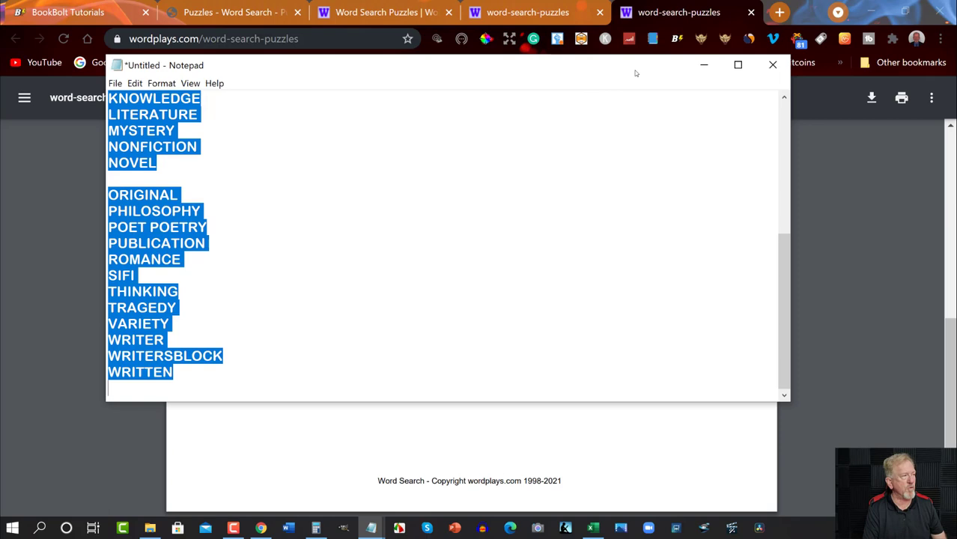
{"action": "left_click", "coordinate": [704, 65]}
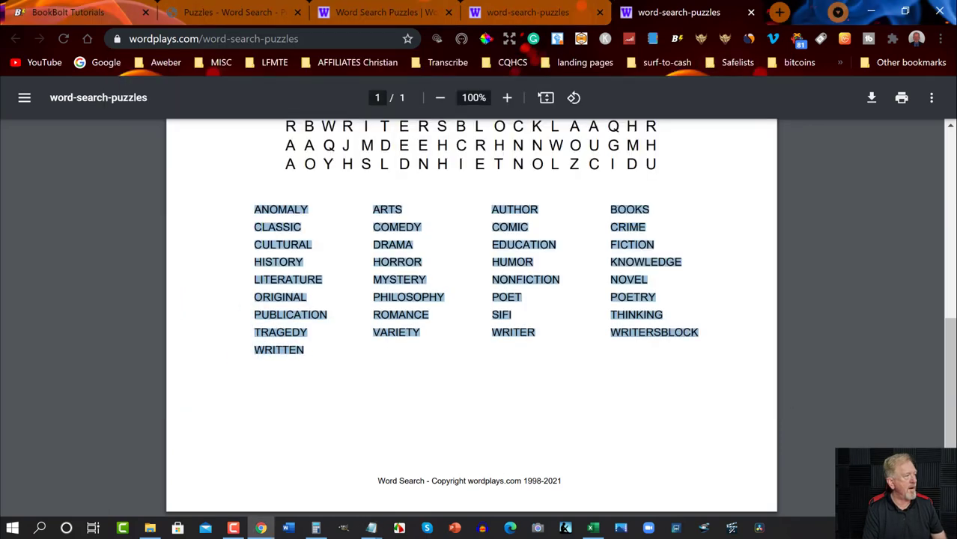
Step: Paste the book-themed words ANOMALY to WRITTEN into column A from cell A67, then save wordsearch_example
{"action": "left_click", "coordinate": [592, 528]}
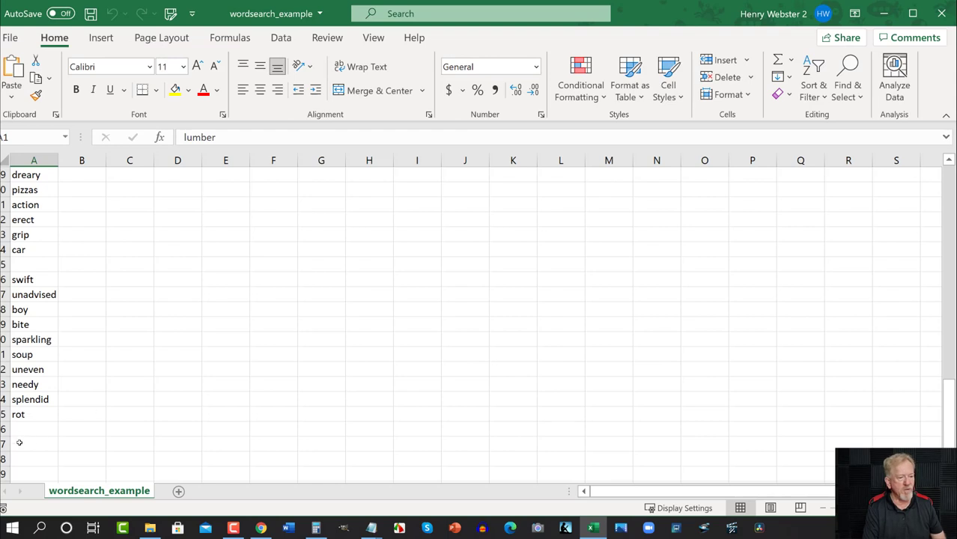
{"action": "left_click", "coordinate": [20, 443]}
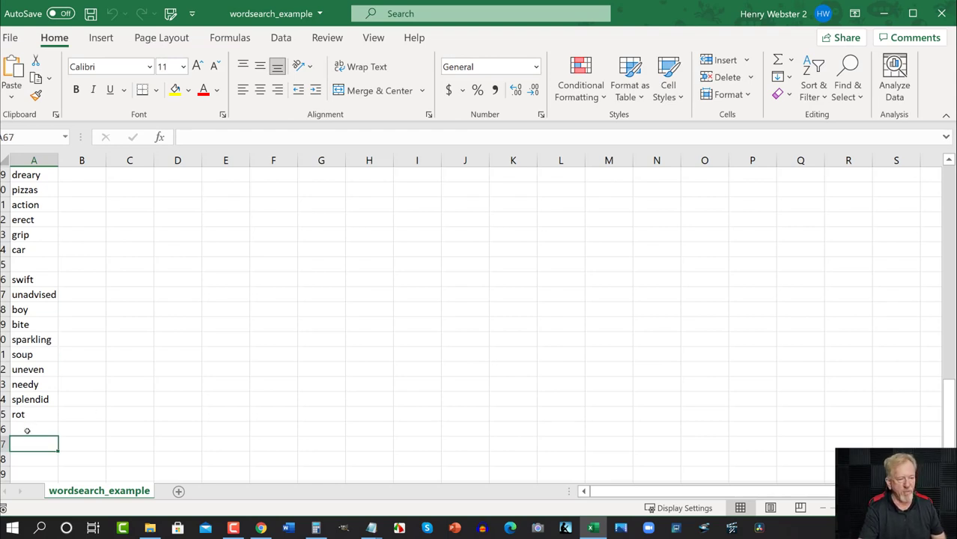
{"action": "scroll", "coordinate": [93, 362], "scroll_direction": "down", "scroll_amount": 3}
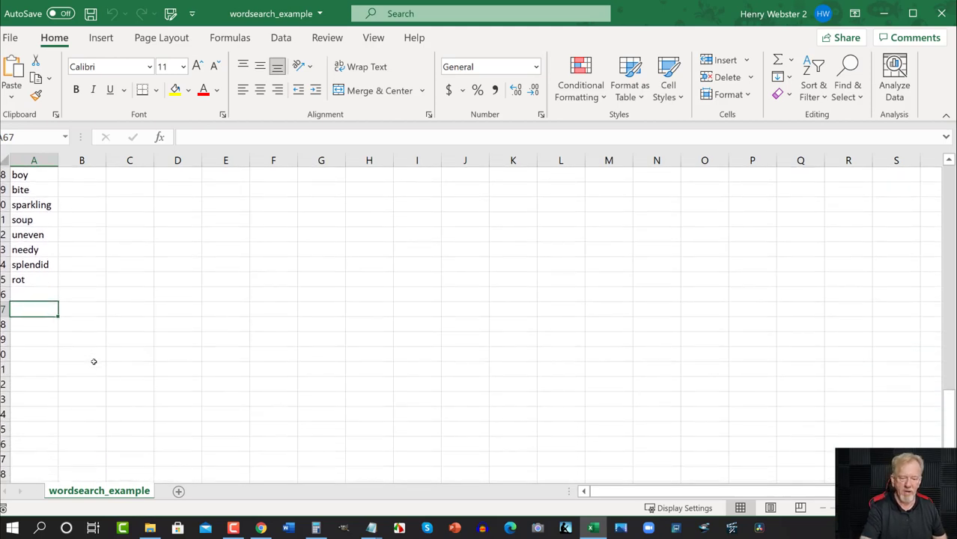
{"action": "key", "text": "ctrl+v"}
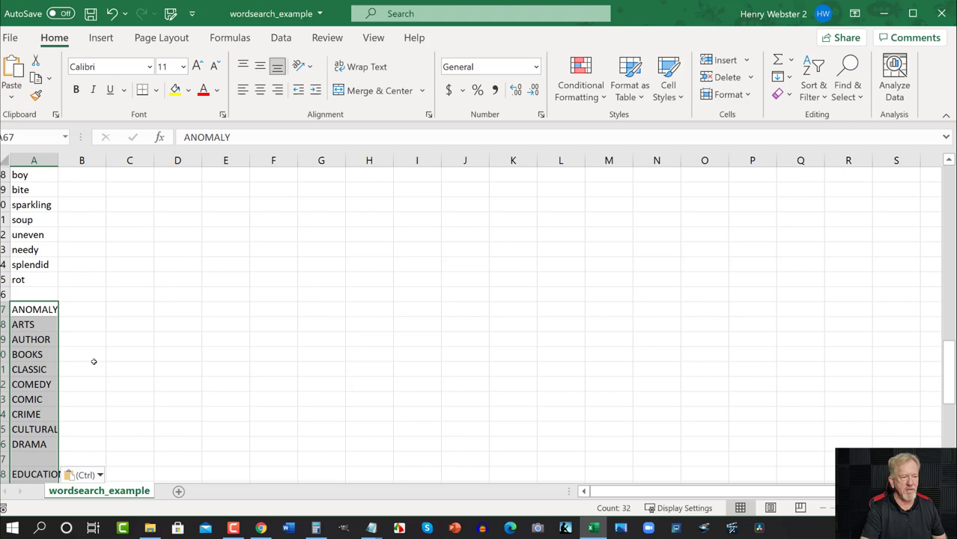
{"action": "scroll", "coordinate": [70, 321], "scroll_direction": "down", "scroll_amount": 2}
{"action": "scroll", "coordinate": [71, 320], "scroll_direction": "down", "scroll_amount": 5}
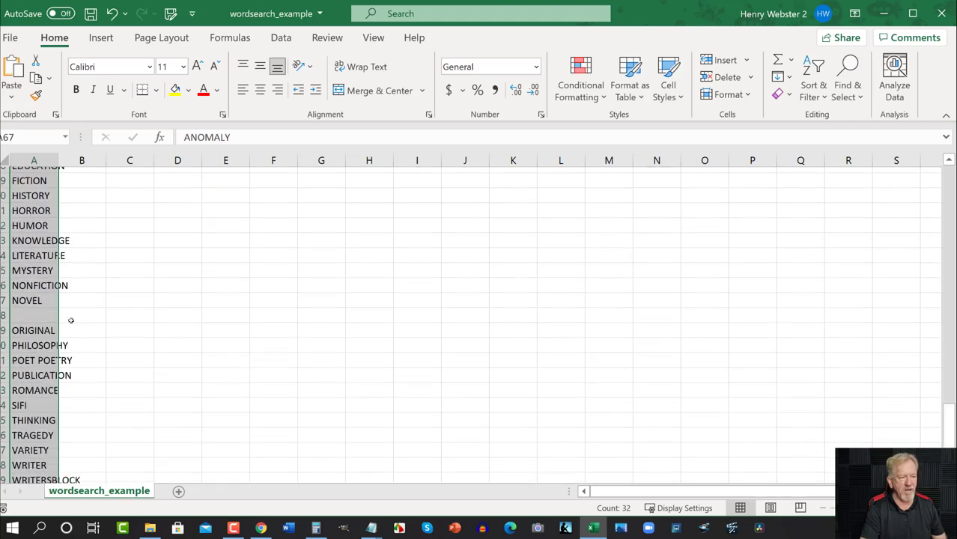
{"action": "left_click", "coordinate": [70, 320]}
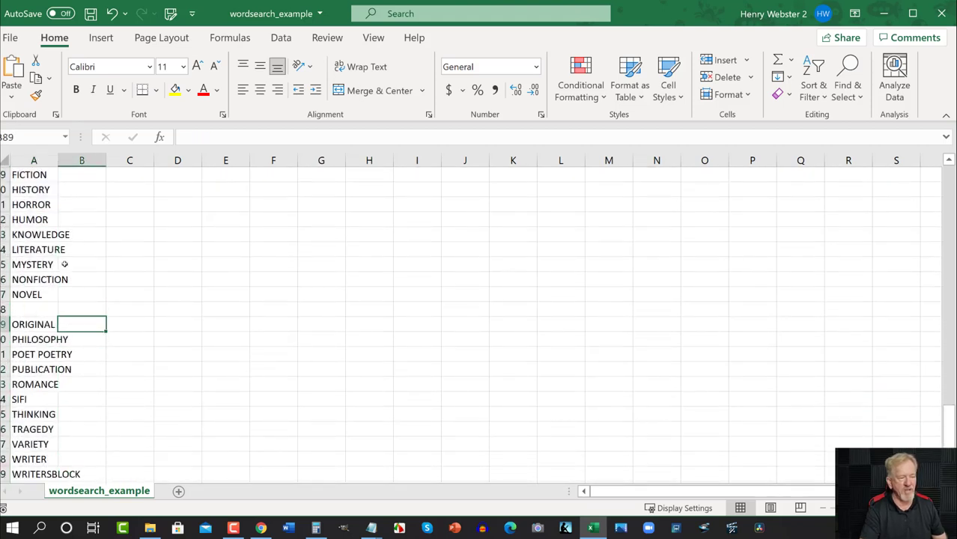
{"action": "scroll", "coordinate": [64, 264], "scroll_direction": "up", "scroll_amount": 9}
{"action": "scroll", "coordinate": [65, 264], "scroll_direction": "up", "scroll_amount": 6}
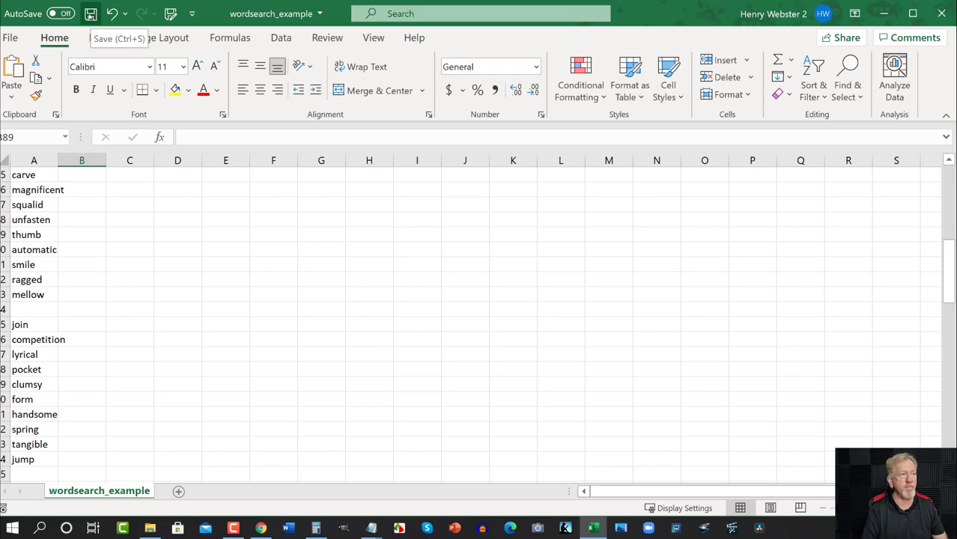
{"action": "left_click", "coordinate": [89, 14]}
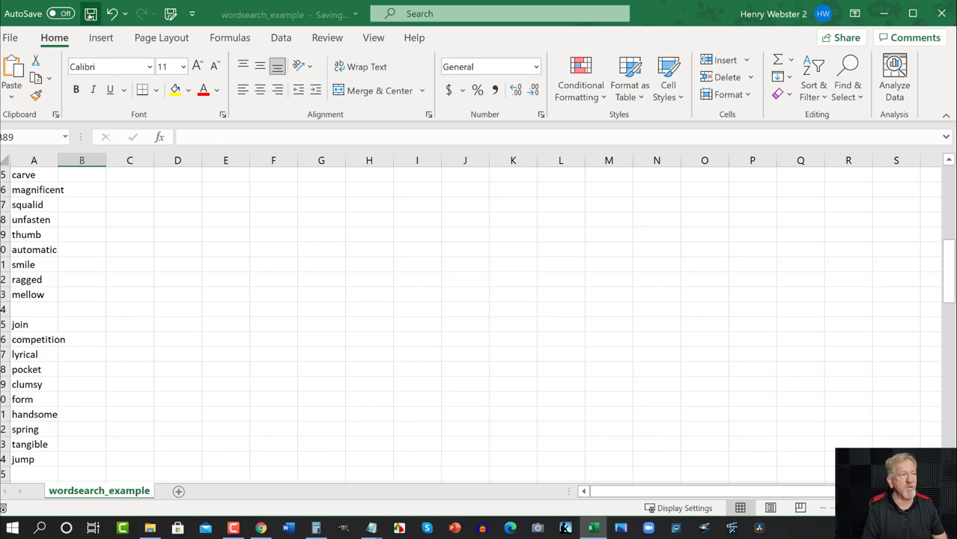
Step: Minimize Excel, then tick Include solutions, Match puzzle and solution page numbers, and Page numbers
{"action": "left_click", "coordinate": [883, 13]}
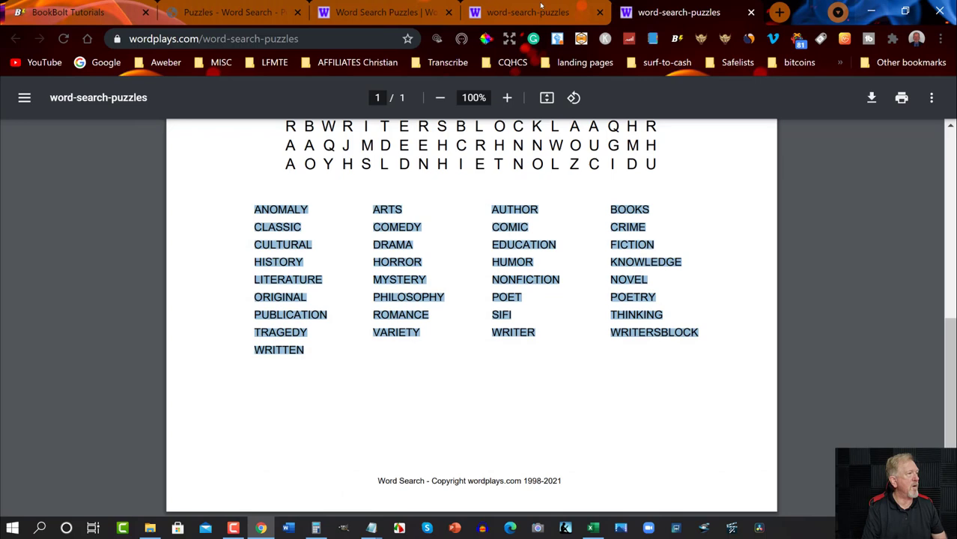
{"action": "left_click", "coordinate": [184, 13]}
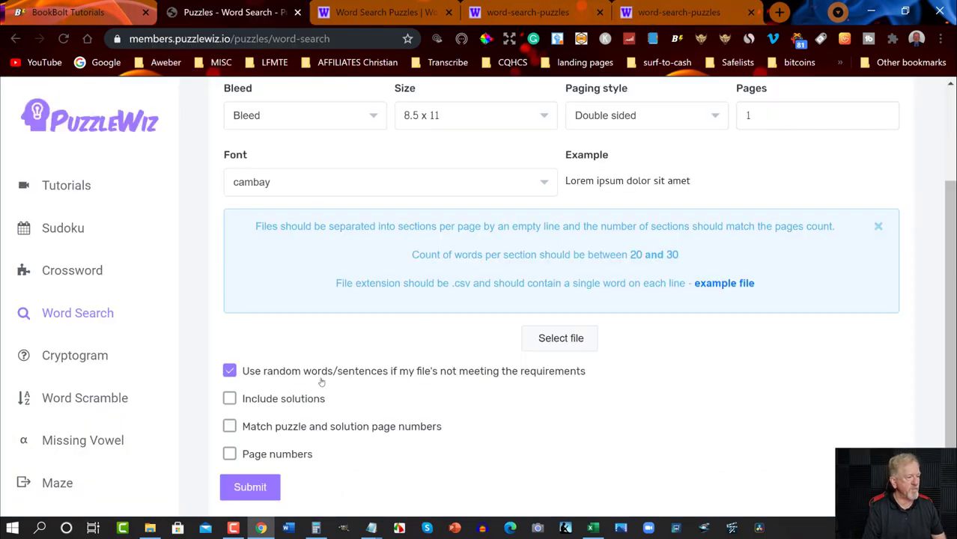
{"action": "left_click", "coordinate": [229, 399]}
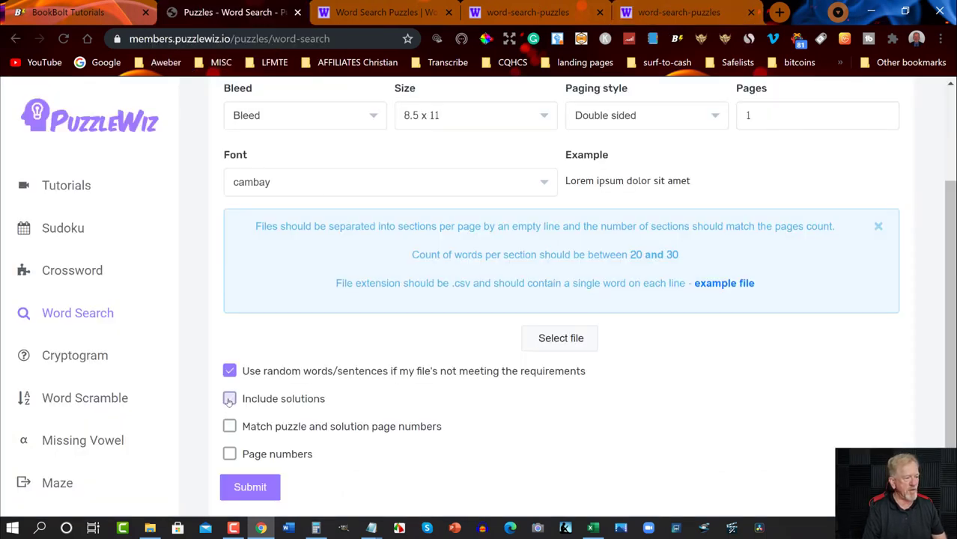
{"action": "left_click", "coordinate": [229, 426]}
{"action": "left_click", "coordinate": [230, 455]}
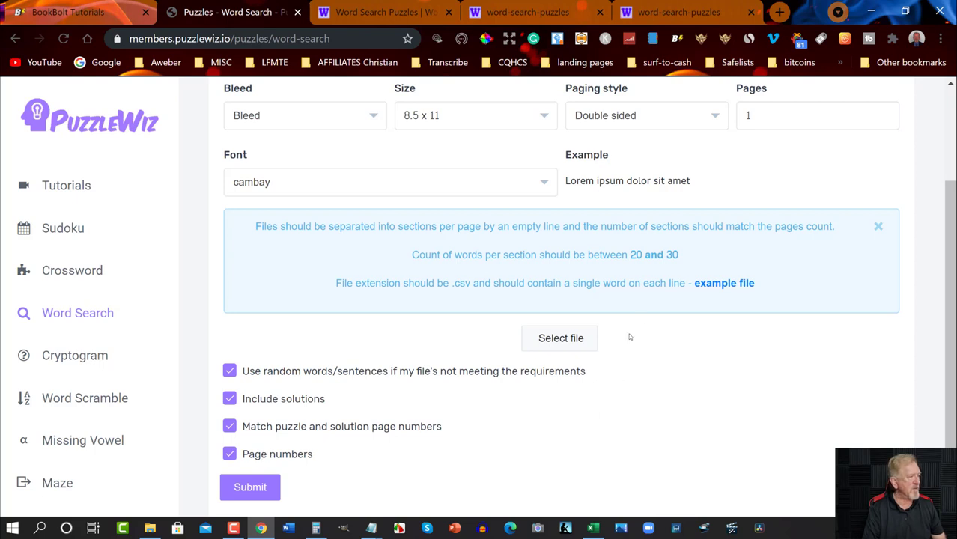
{"action": "scroll", "coordinate": [564, 180], "scroll_direction": "up", "scroll_amount": 1}
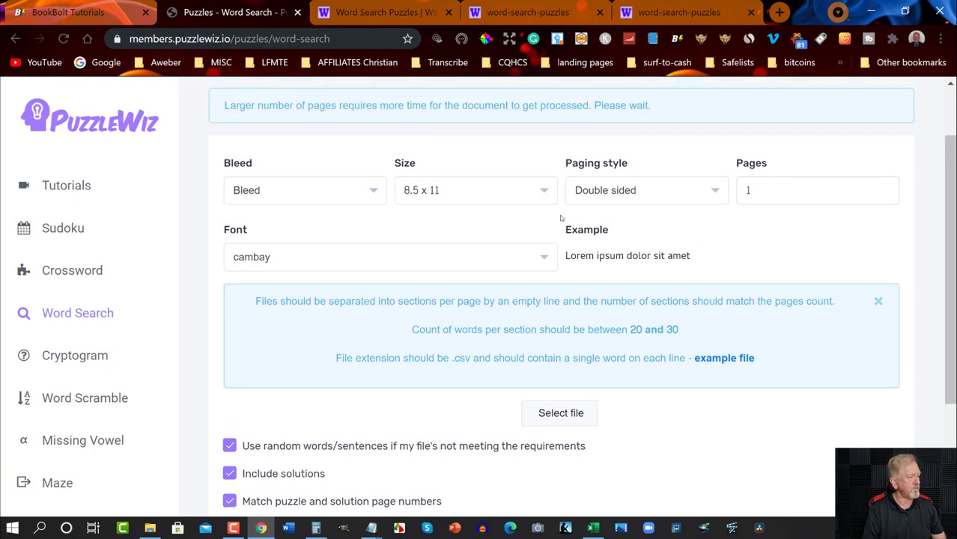
Step: Attach wordsearch_example.csv from the Desktop as the word search list file
{"action": "left_click", "coordinate": [551, 413]}
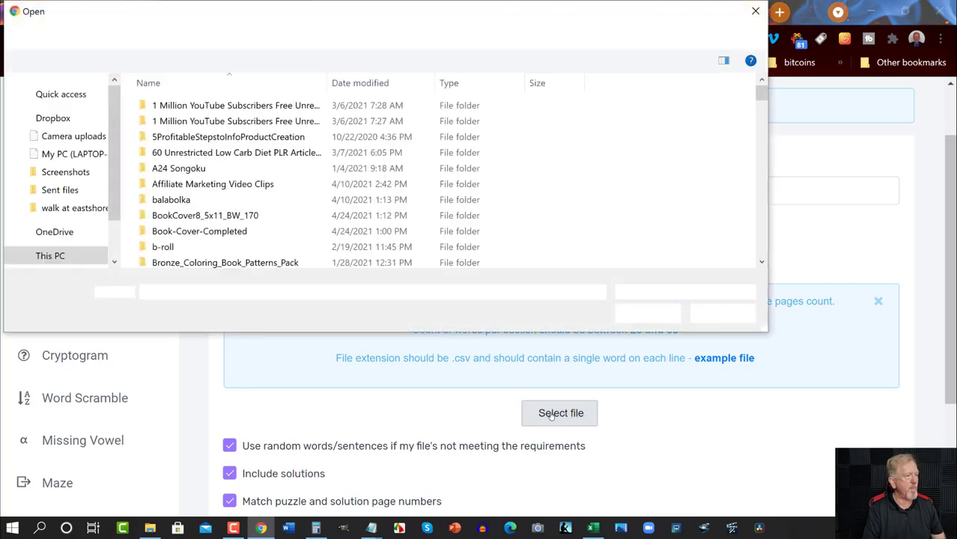
{"action": "scroll", "coordinate": [244, 120], "scroll_direction": "down", "scroll_amount": 18}
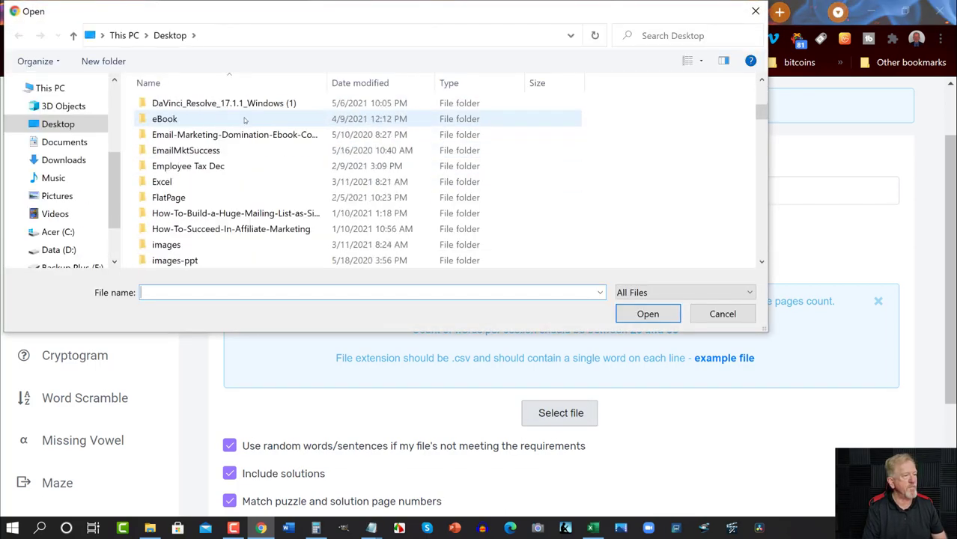
{"action": "scroll", "coordinate": [245, 120], "scroll_direction": "down", "scroll_amount": 4}
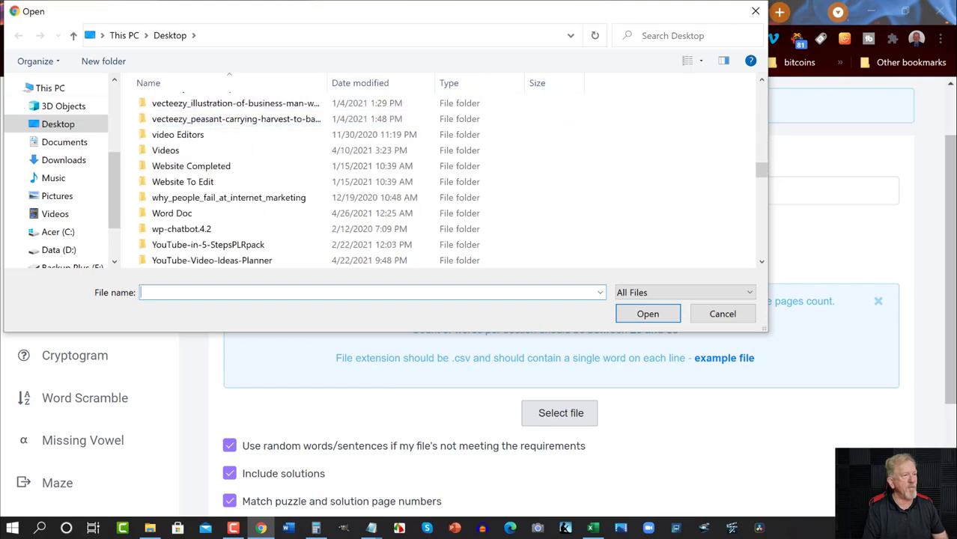
{"action": "scroll", "coordinate": [354, 155], "scroll_direction": "up", "scroll_amount": 20}
{"action": "scroll", "coordinate": [354, 155], "scroll_direction": "down", "scroll_amount": 18}
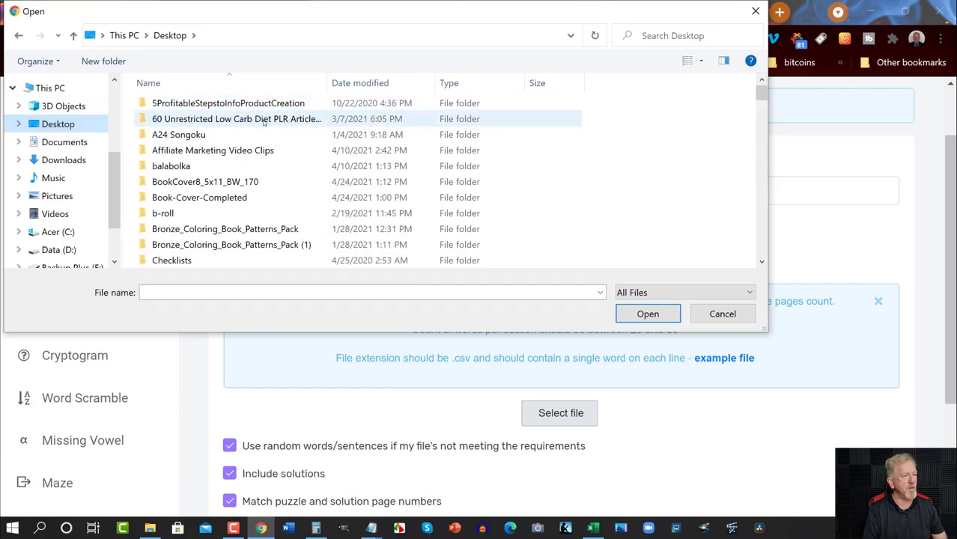
{"action": "scroll", "coordinate": [198, 144], "scroll_direction": "up", "scroll_amount": 15}
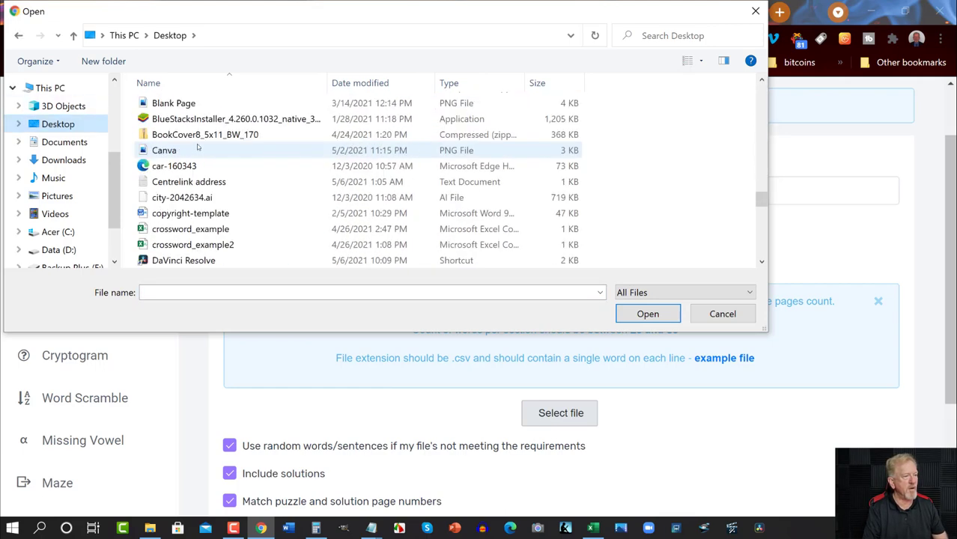
{"action": "scroll", "coordinate": [197, 144], "scroll_direction": "down", "scroll_amount": 2}
{"action": "scroll", "coordinate": [198, 146], "scroll_direction": "down", "scroll_amount": 12}
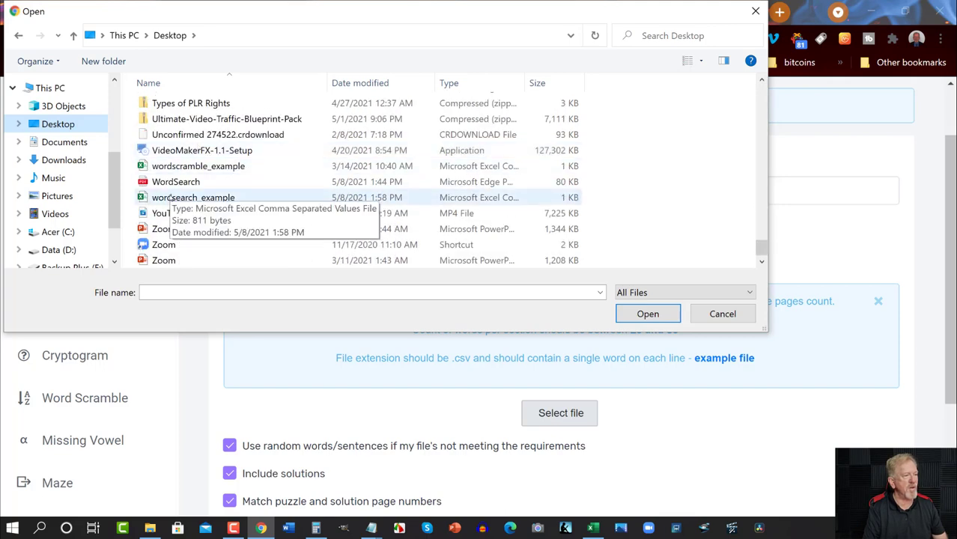
{"action": "double_click", "coordinate": [166, 197]}
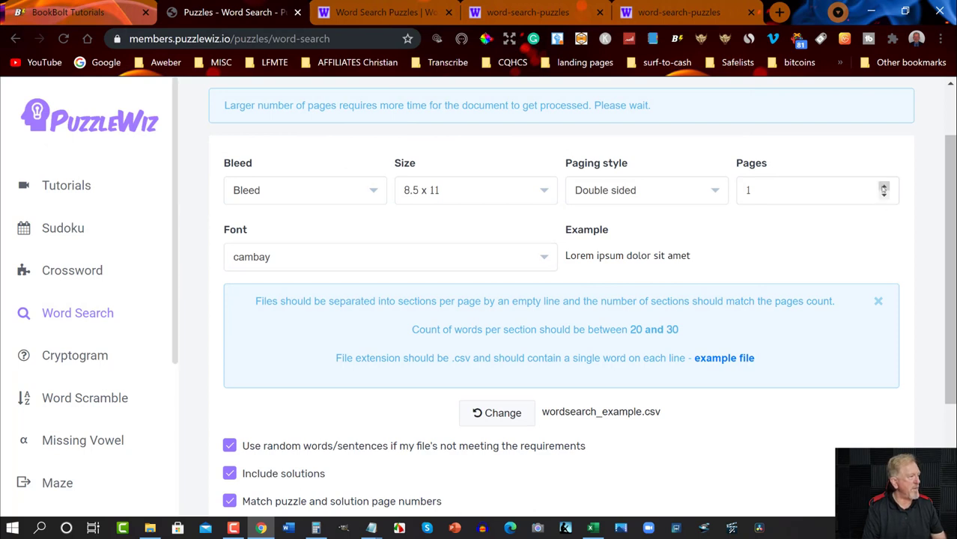
Step: Set Pages to 60 and submit the word search form to generate the book
{"action": "left_click_drag", "start_coordinate": [883, 187], "coordinate": [883, 189]}
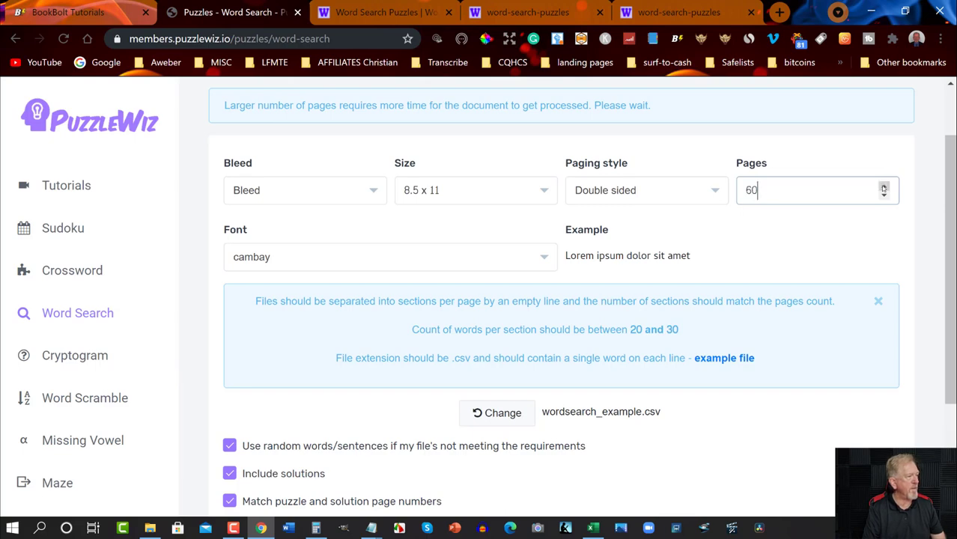
{"action": "scroll", "coordinate": [697, 244], "scroll_direction": "down", "scroll_amount": 3}
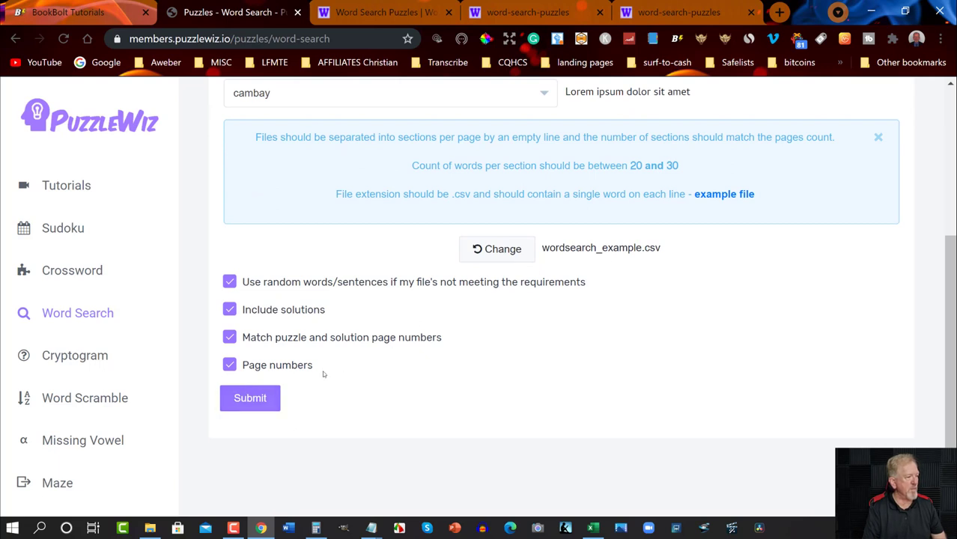
{"action": "left_click", "coordinate": [248, 398]}
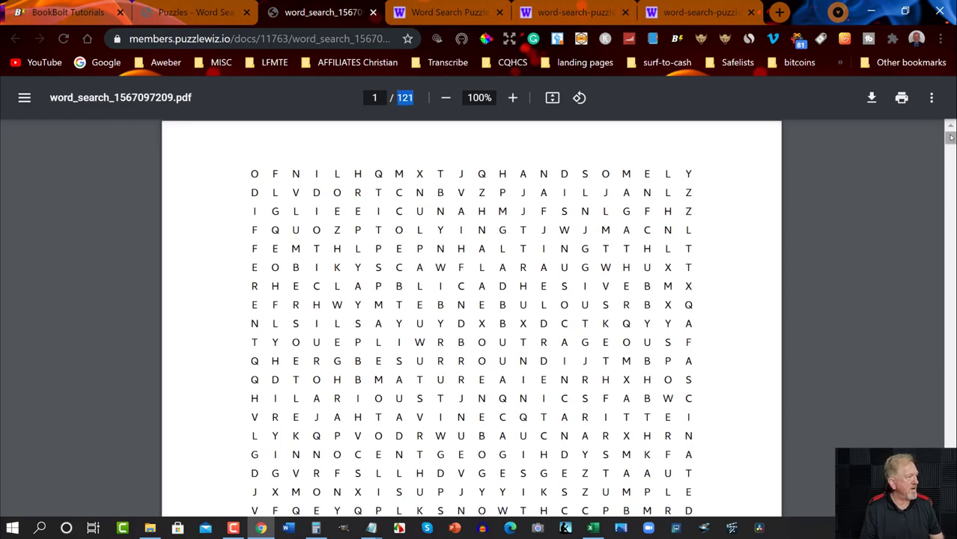
Step: Page through the generated 121-page PDF's 60 puzzles to the Solutions title page on page 61
{"action": "left_click_drag", "start_coordinate": [952, 150], "coordinate": [951, 183]}
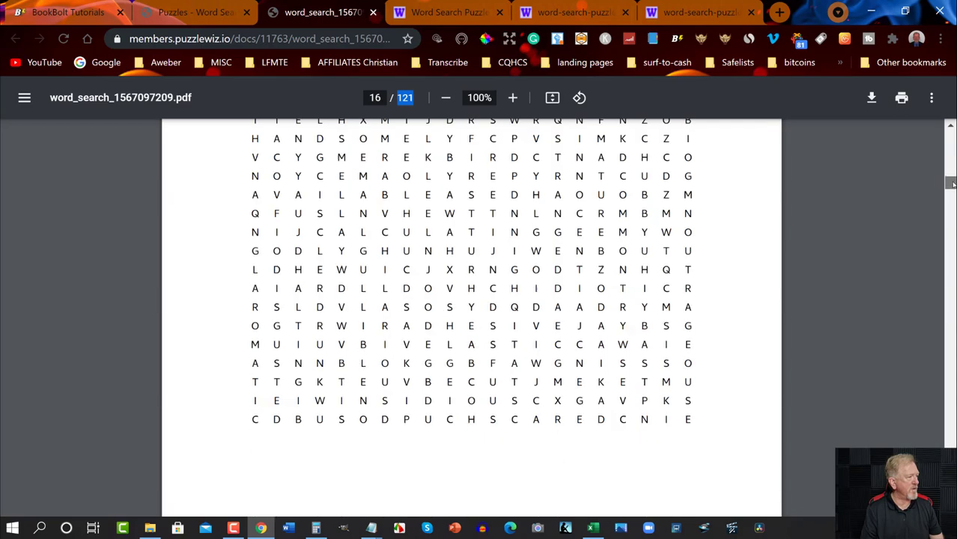
{"action": "scroll", "coordinate": [899, 199], "scroll_direction": "up", "scroll_amount": 15}
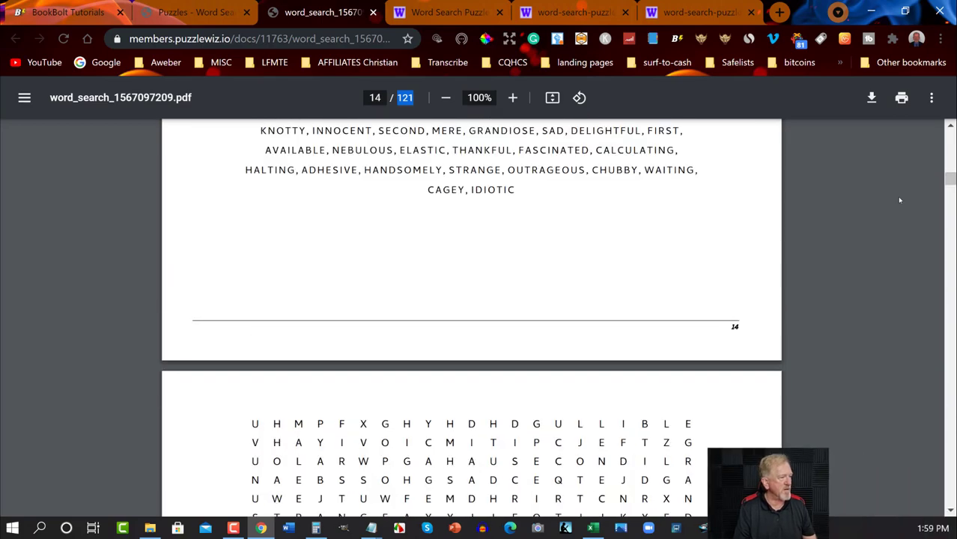
{"action": "scroll", "coordinate": [899, 200], "scroll_direction": "up", "scroll_amount": 5}
{"action": "scroll", "coordinate": [899, 200], "scroll_direction": "up", "scroll_amount": 3}
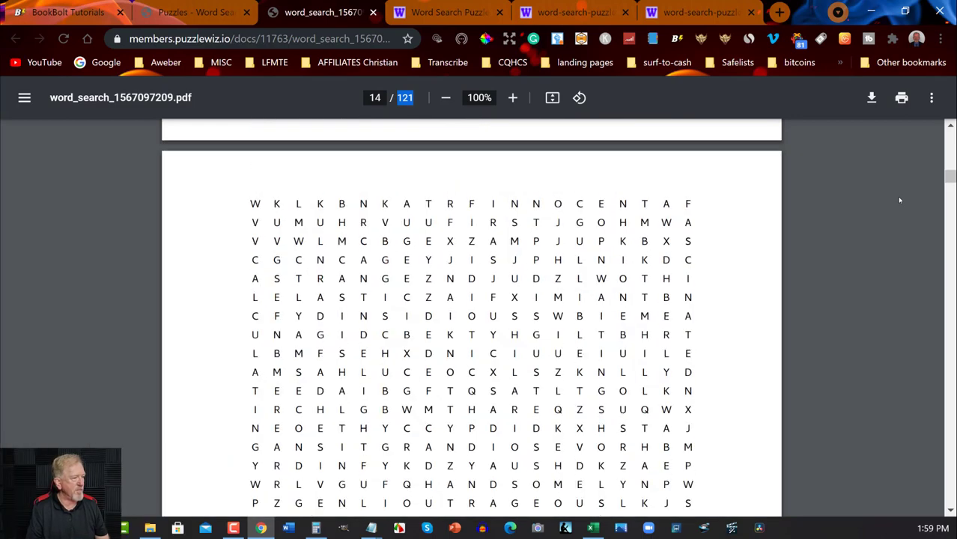
{"action": "scroll", "coordinate": [899, 200], "scroll_direction": "down", "scroll_amount": 7}
{"action": "scroll", "coordinate": [899, 200], "scroll_direction": "down", "scroll_amount": 5}
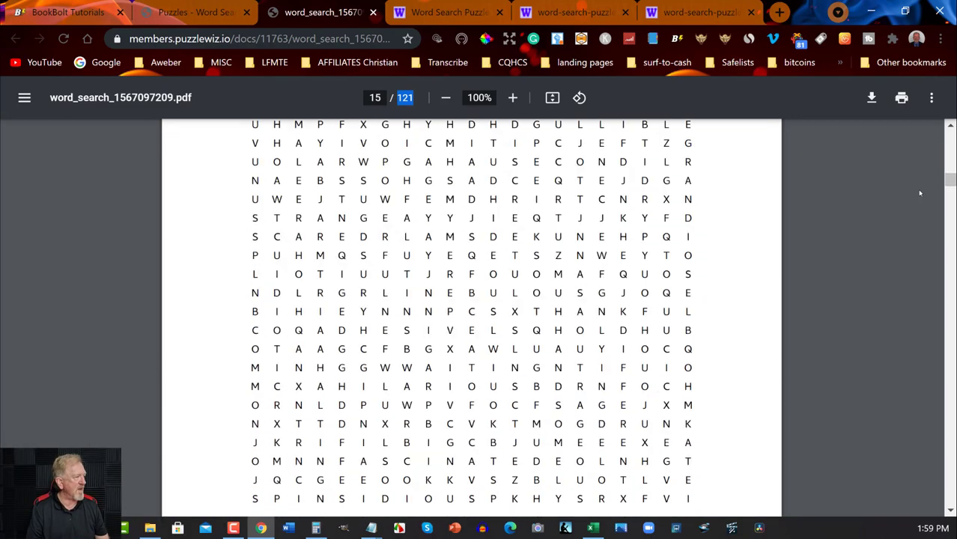
{"action": "left_click_drag", "start_coordinate": [951, 192], "coordinate": [951, 327]}
{"action": "scroll", "coordinate": [950, 322], "scroll_direction": "down", "scroll_amount": 5}
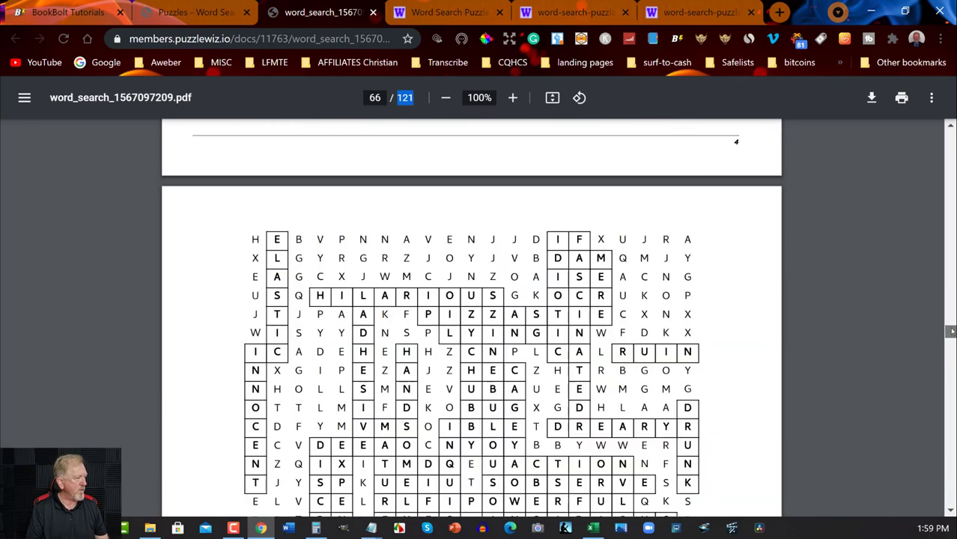
{"action": "scroll", "coordinate": [949, 322], "scroll_direction": "up", "scroll_amount": 3}
{"action": "scroll", "coordinate": [910, 295], "scroll_direction": "down", "scroll_amount": 5}
{"action": "scroll", "coordinate": [911, 294], "scroll_direction": "up", "scroll_amount": 20}
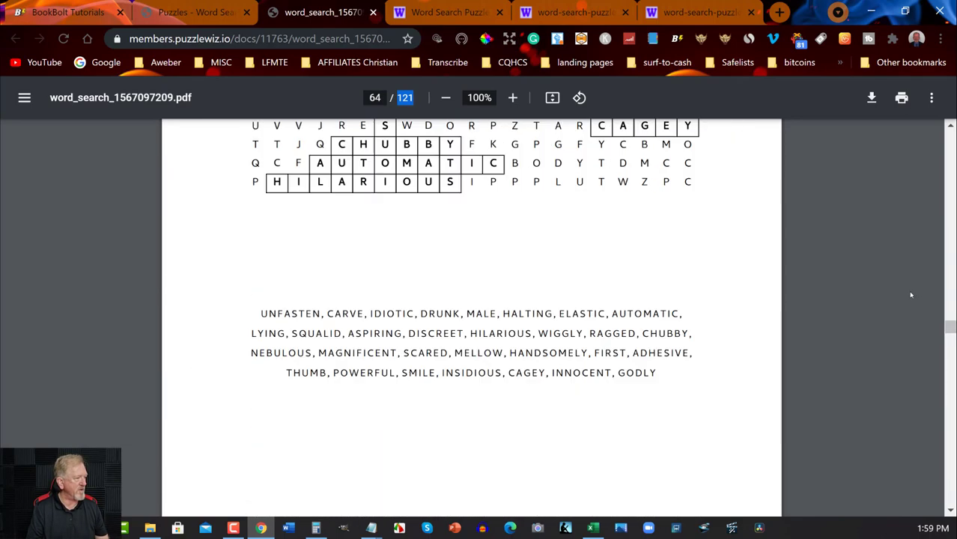
{"action": "scroll", "coordinate": [910, 295], "scroll_direction": "down", "scroll_amount": 10}
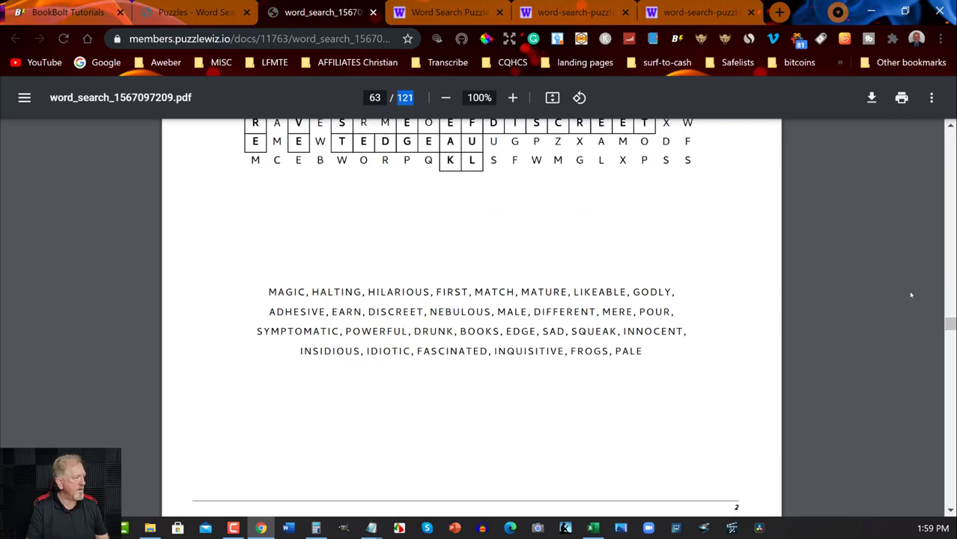
{"action": "scroll", "coordinate": [910, 295], "scroll_direction": "up", "scroll_amount": 15}
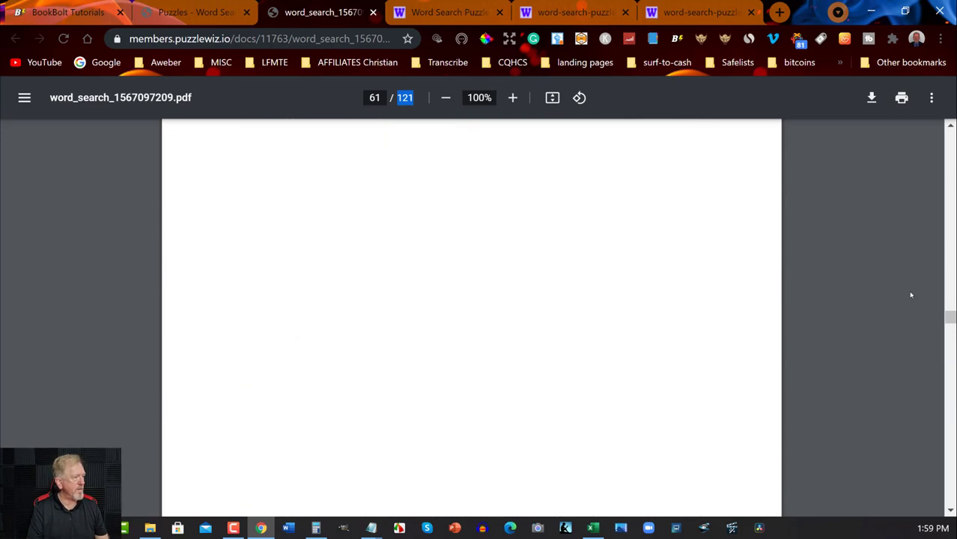
{"action": "scroll", "coordinate": [910, 295], "scroll_direction": "up", "scroll_amount": 5}
{"action": "scroll", "coordinate": [910, 295], "scroll_direction": "down", "scroll_amount": 2}
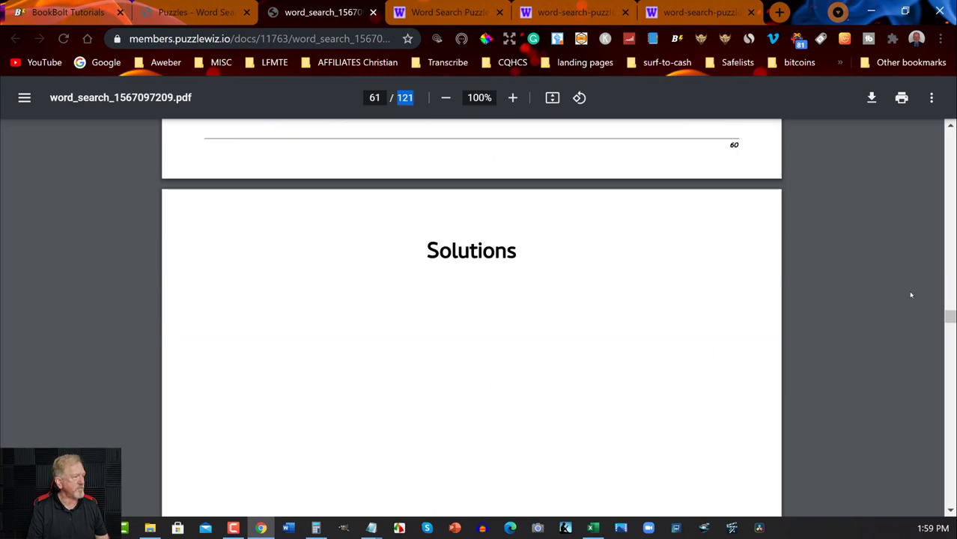
Step: Zoom the PDF viewer out to 67% so whole solution pages fit in view
{"action": "scroll", "coordinate": [911, 294], "scroll_direction": "down", "scroll_amount": 1}
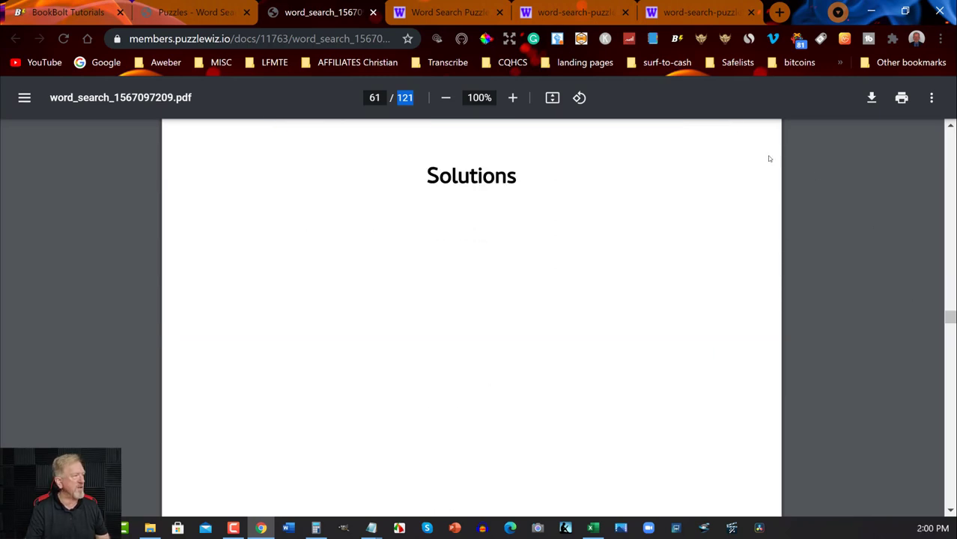
{"action": "left_click", "coordinate": [444, 98]}
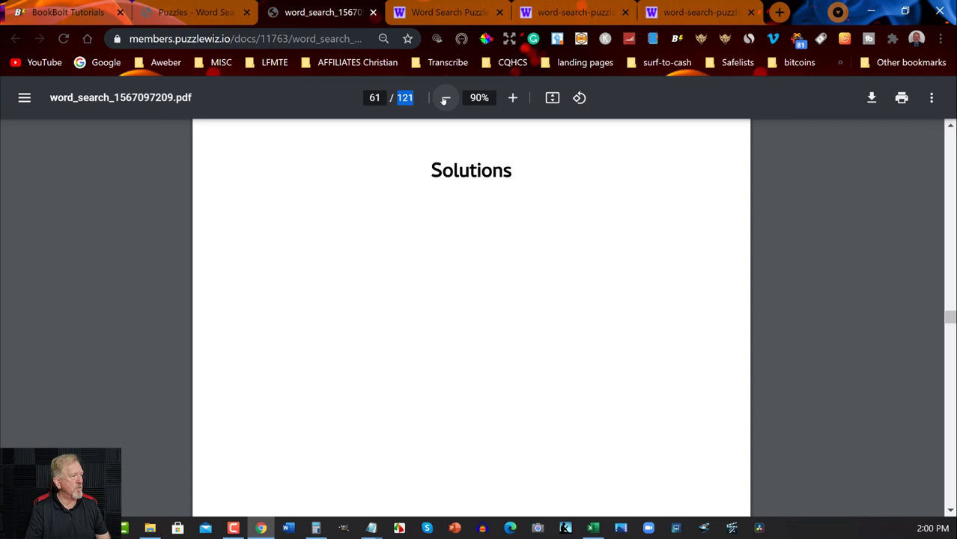
{"action": "left_click", "coordinate": [444, 98]}
{"action": "left_click", "coordinate": [444, 98]}
{"action": "left_click", "coordinate": [444, 98]}
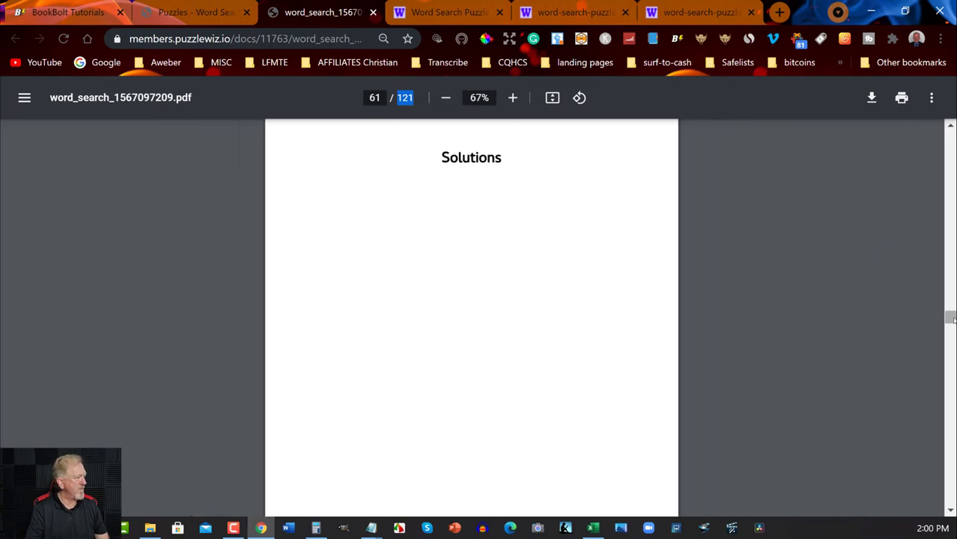
Step: Browse solution pages 62–65 and others to check each puzzle's hidden words are boxed
{"action": "scroll", "coordinate": [929, 312], "scroll_direction": "down", "scroll_amount": 5}
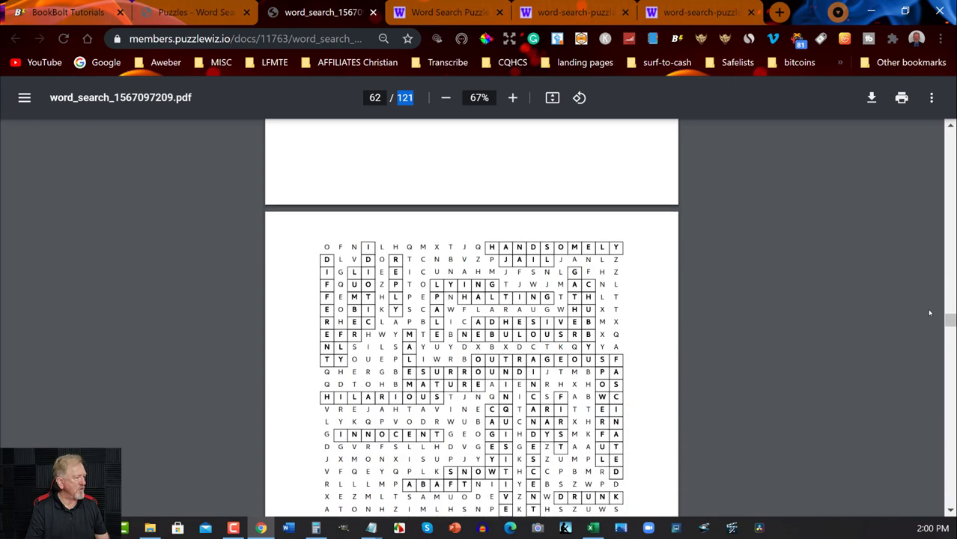
{"action": "scroll", "coordinate": [929, 313], "scroll_direction": "down", "scroll_amount": 2}
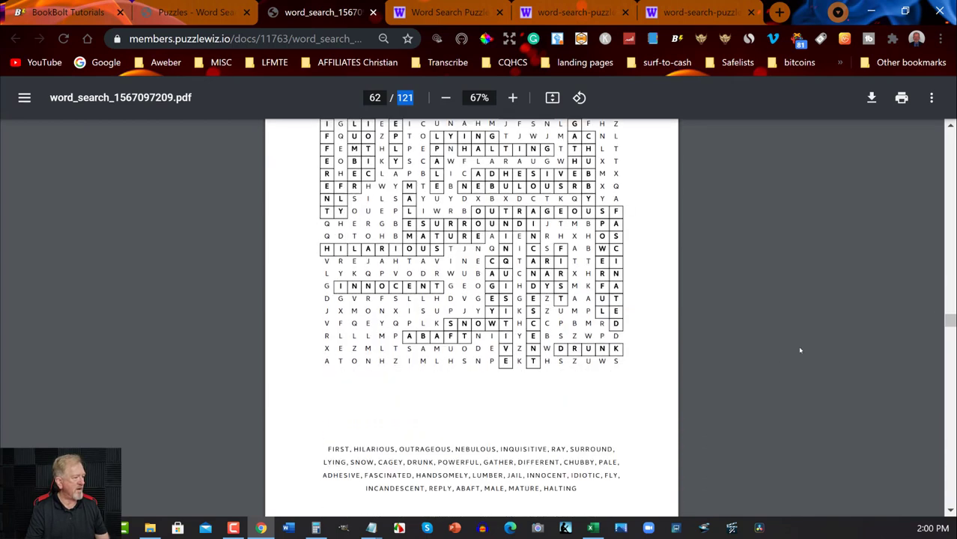
{"action": "scroll", "coordinate": [536, 397], "scroll_direction": "up", "scroll_amount": 2}
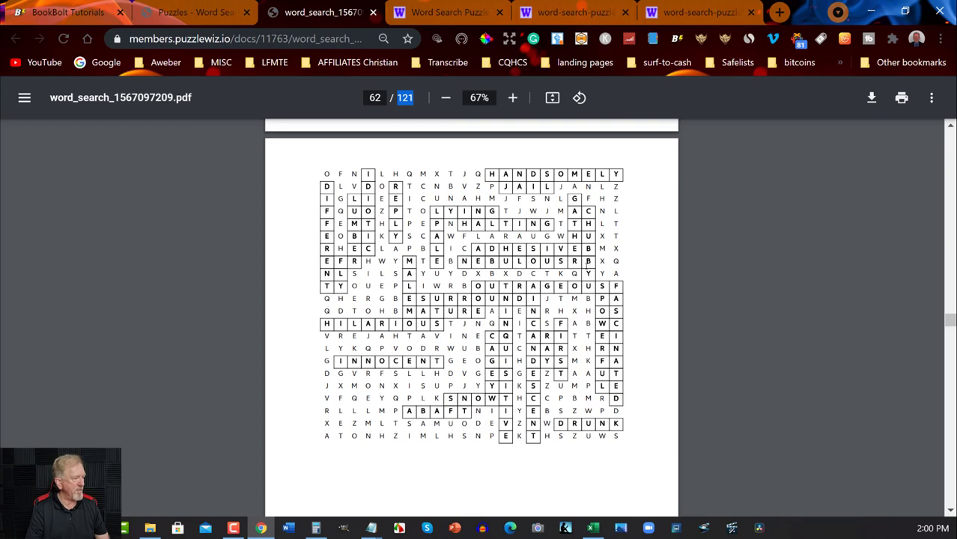
{"action": "scroll", "coordinate": [587, 263], "scroll_direction": "down", "scroll_amount": 10}
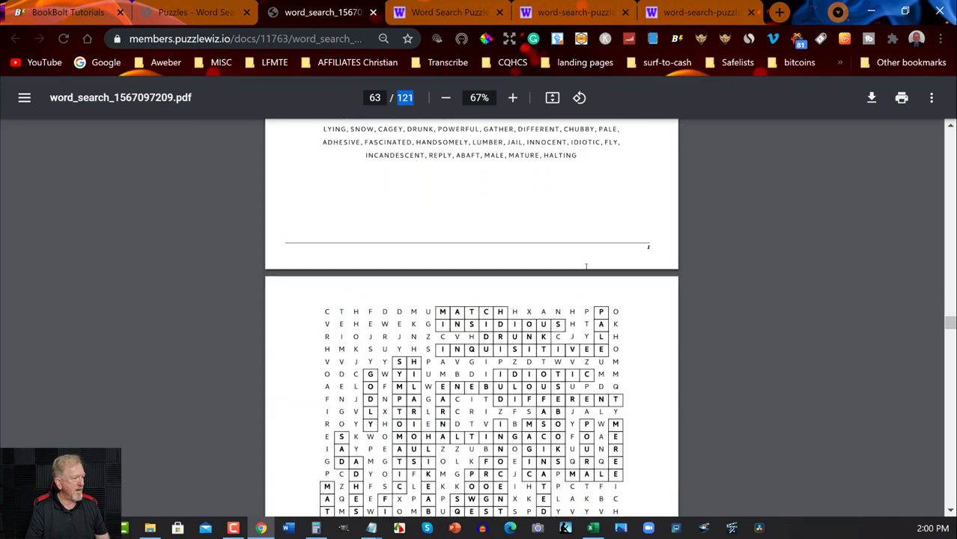
{"action": "scroll", "coordinate": [586, 267], "scroll_direction": "down", "scroll_amount": 11}
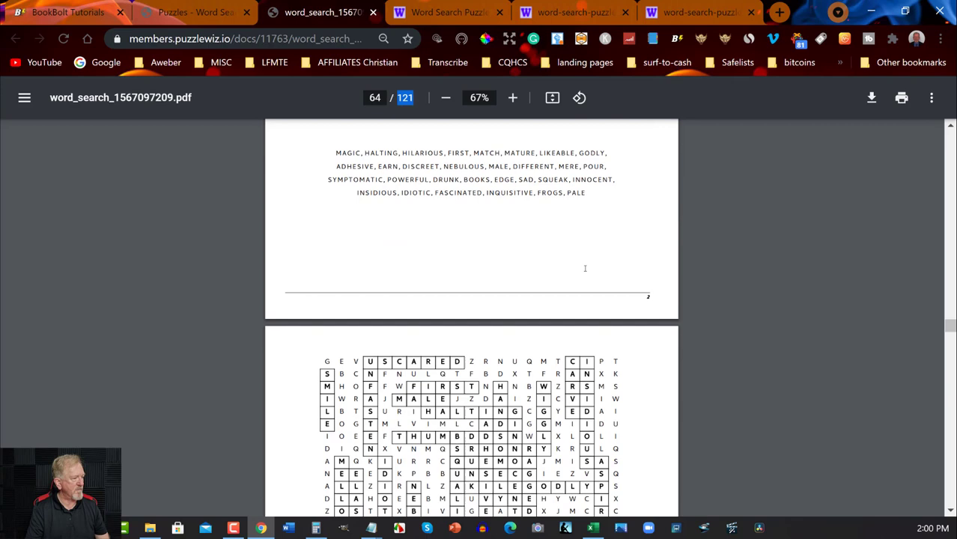
{"action": "scroll", "coordinate": [584, 268], "scroll_direction": "down", "scroll_amount": 11}
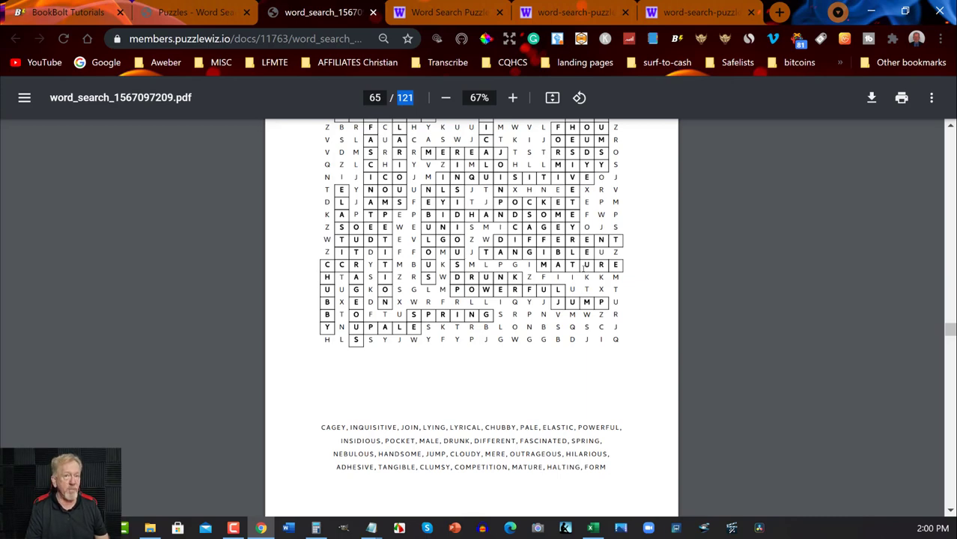
{"action": "scroll", "coordinate": [583, 268], "scroll_direction": "up", "scroll_amount": 6}
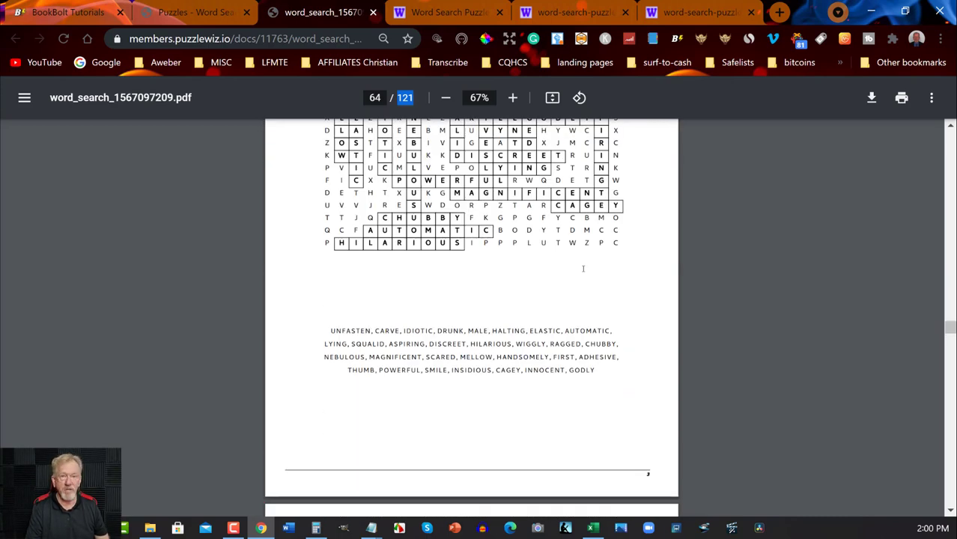
{"action": "scroll", "coordinate": [583, 267], "scroll_direction": "up", "scroll_amount": 6}
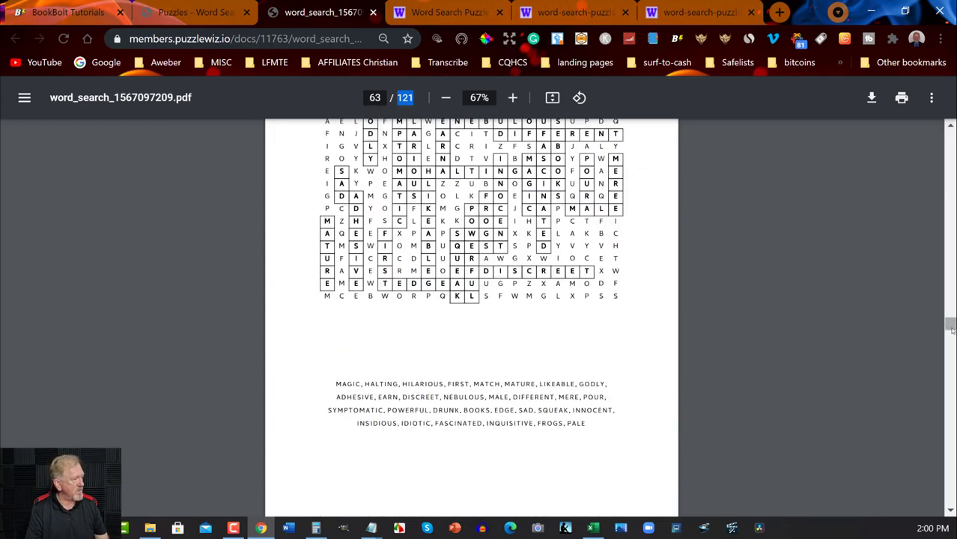
{"action": "left_click_drag", "start_coordinate": [949, 324], "coordinate": [931, 125]}
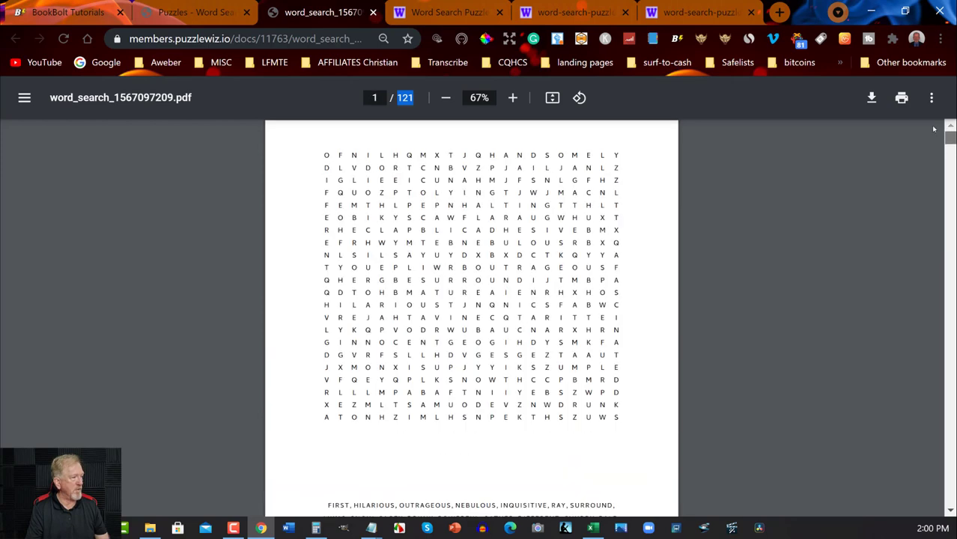
{"action": "scroll", "coordinate": [865, 167], "scroll_direction": "down", "scroll_amount": 15}
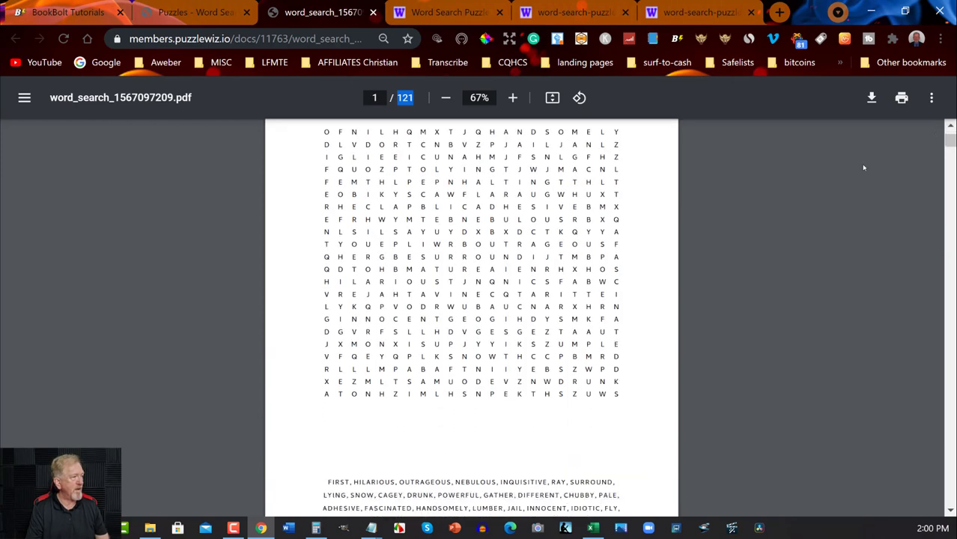
{"action": "scroll", "coordinate": [863, 167], "scroll_direction": "down", "scroll_amount": 12}
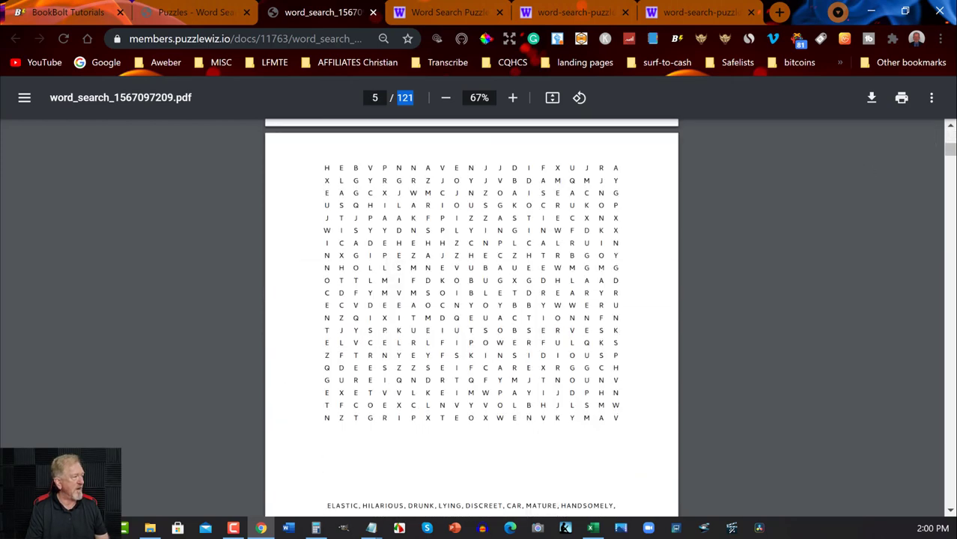
{"action": "left_click_drag", "start_coordinate": [947, 151], "coordinate": [949, 342]}
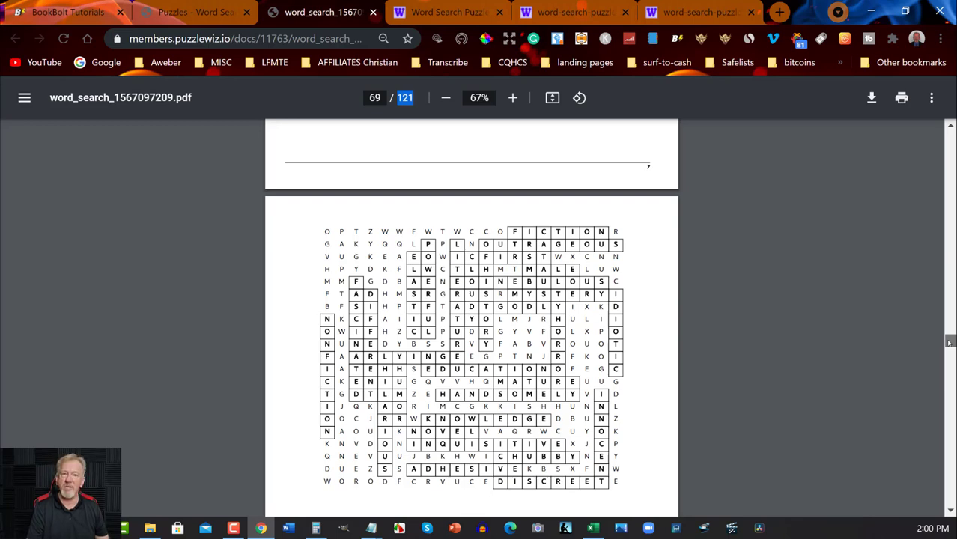
{"action": "left_click_drag", "start_coordinate": [948, 343], "coordinate": [933, 129]}
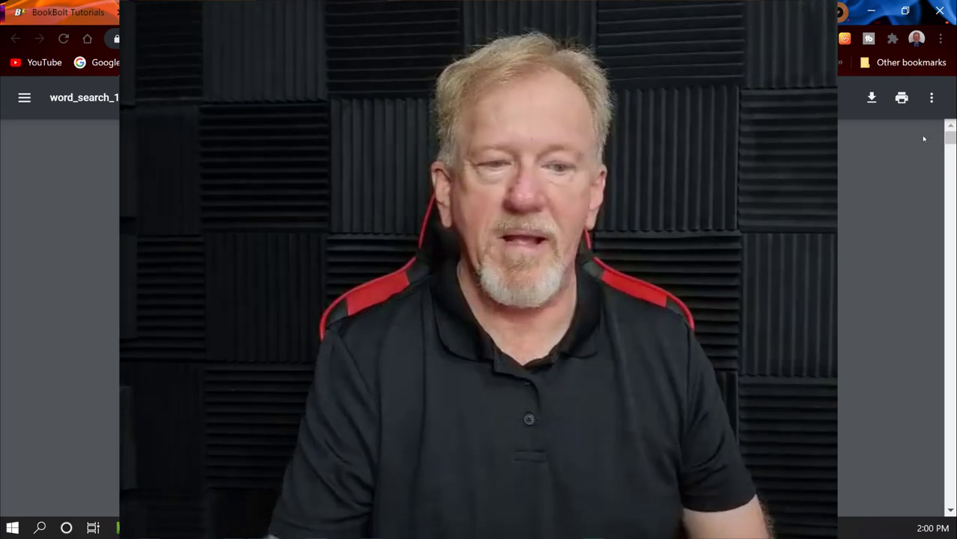